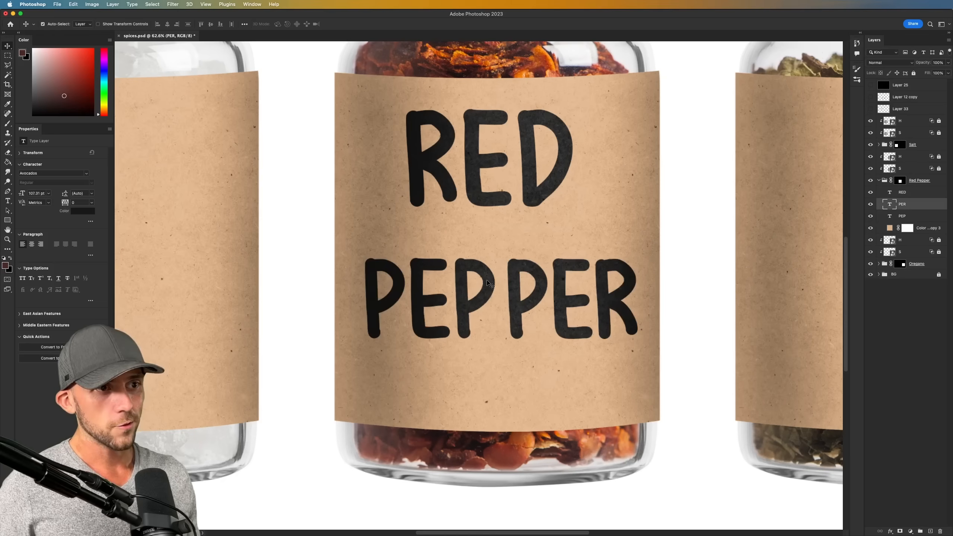
Step: Stack PEP and PER as two separate lines directly beneath RED on the middle jar's label
left_click_drag(525, 277, 549, 250)
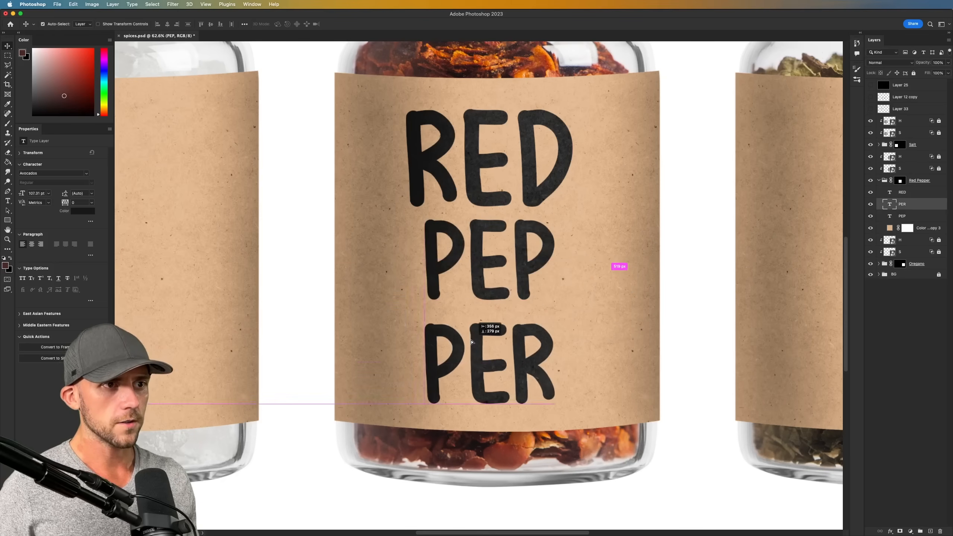
scroll(604, 308, "down", 5)
scroll(603, 308, "down", 6)
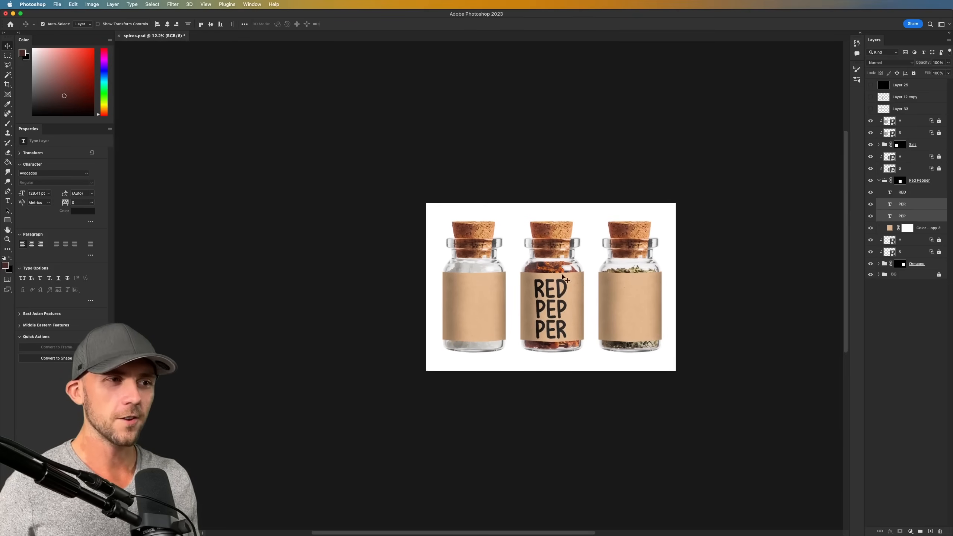
scroll(581, 315, "up", 5)
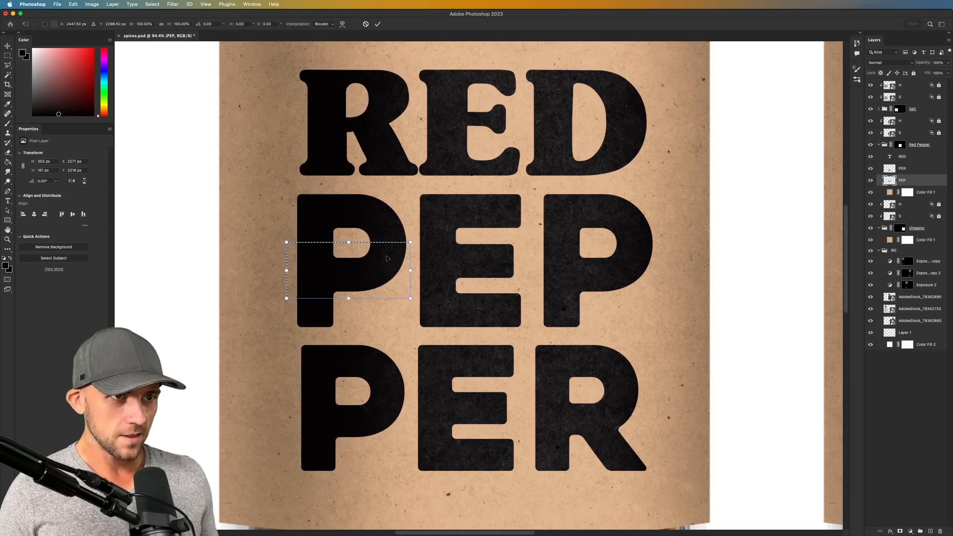
Step: Lower the selected bottom part of the first P in PEP and paint the resulting gap black with the Brush
left_click_drag(383, 258, 383, 271)
key("Return")
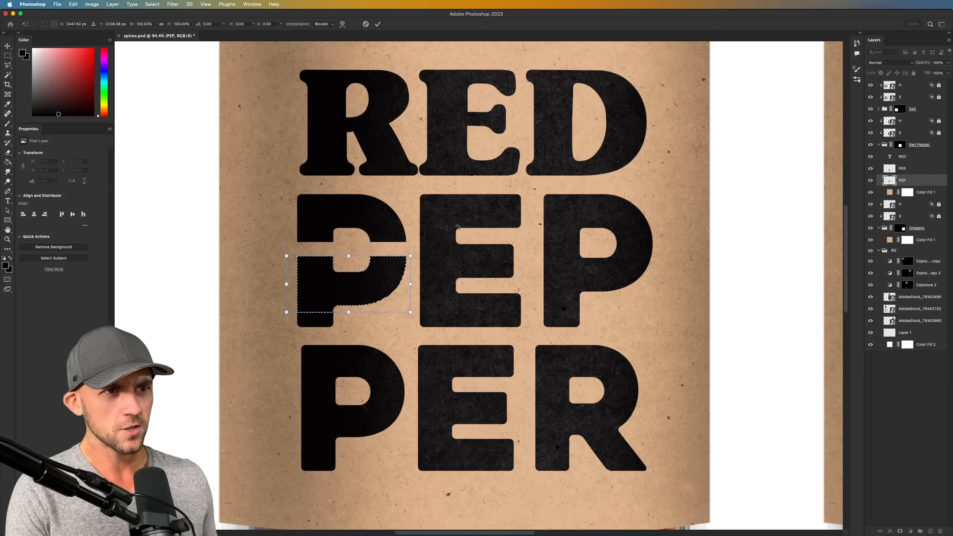
key("m")
key("super+d")
key("b")
scroll(308, 257, "up", 5)
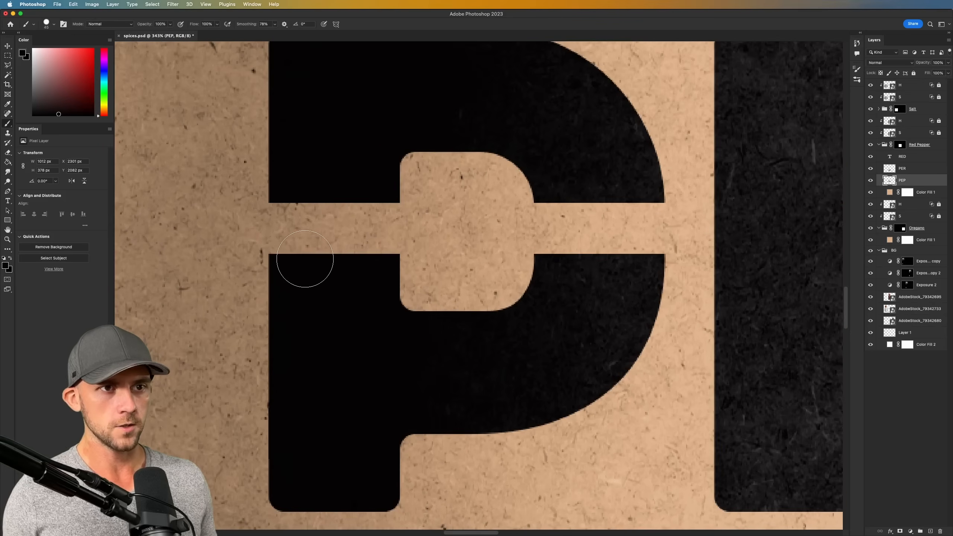
left_click_drag(298, 258, 589, 174)
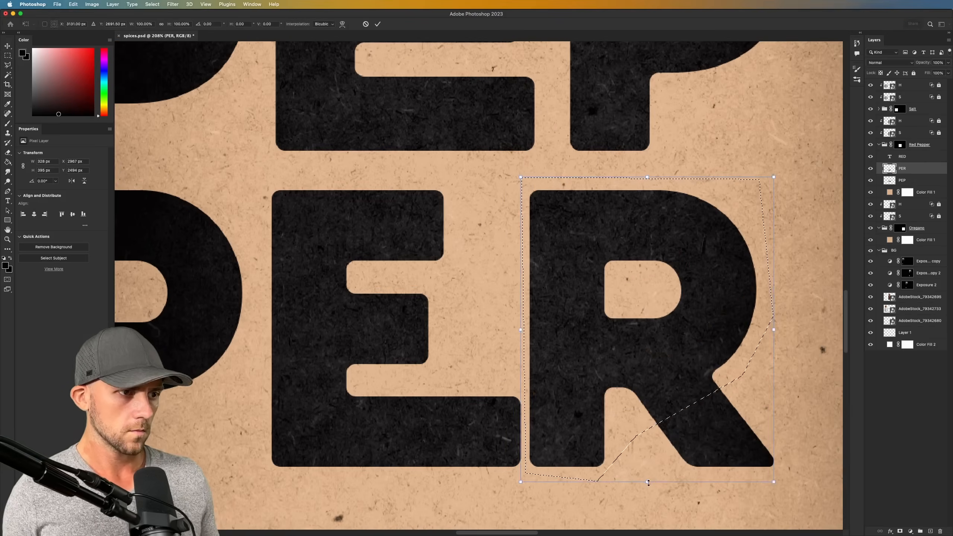
Step: Widen the R in PER, fill its gaps with black paint, and thicken the arms of the E in PEP
left_click_drag(685, 322, 647, 322)
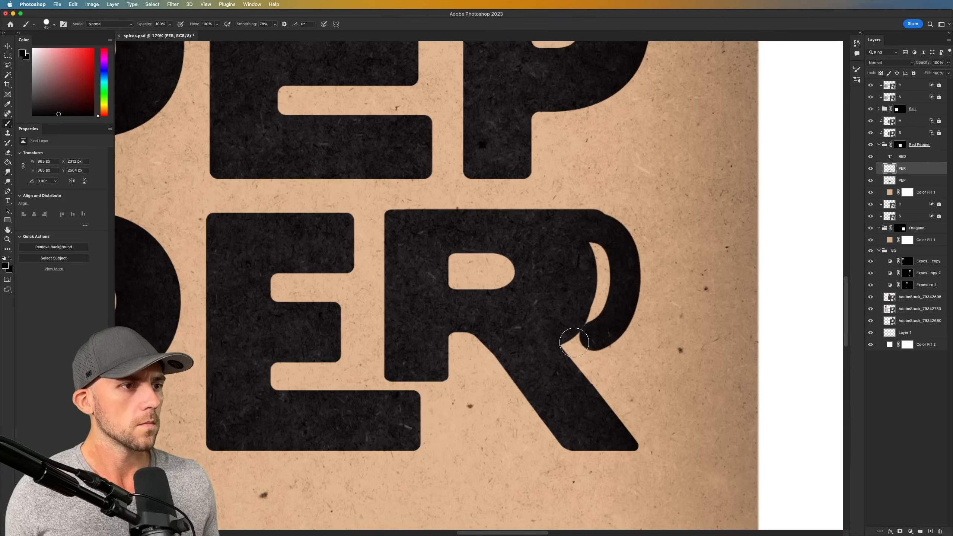
left_click_drag(590, 301, 606, 223)
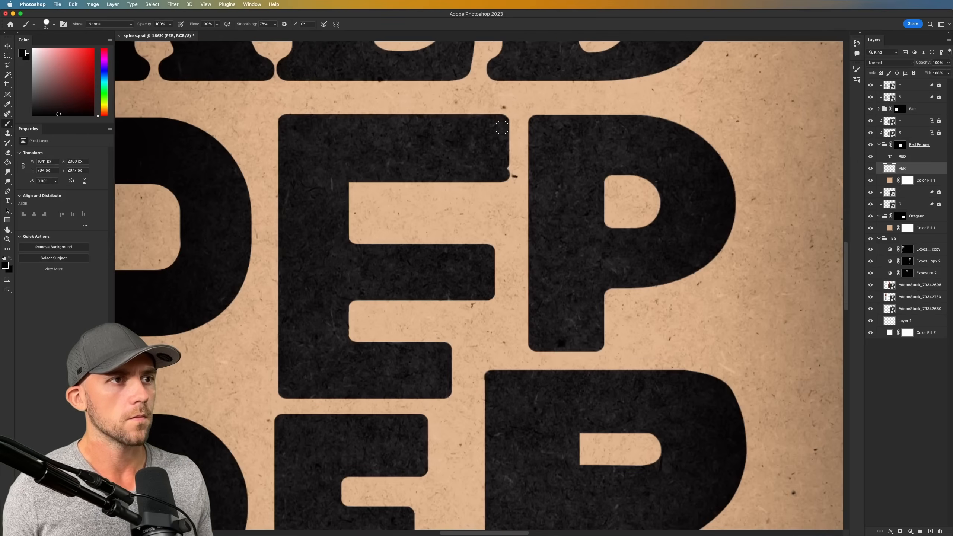
left_click_drag(463, 332, 325, 341)
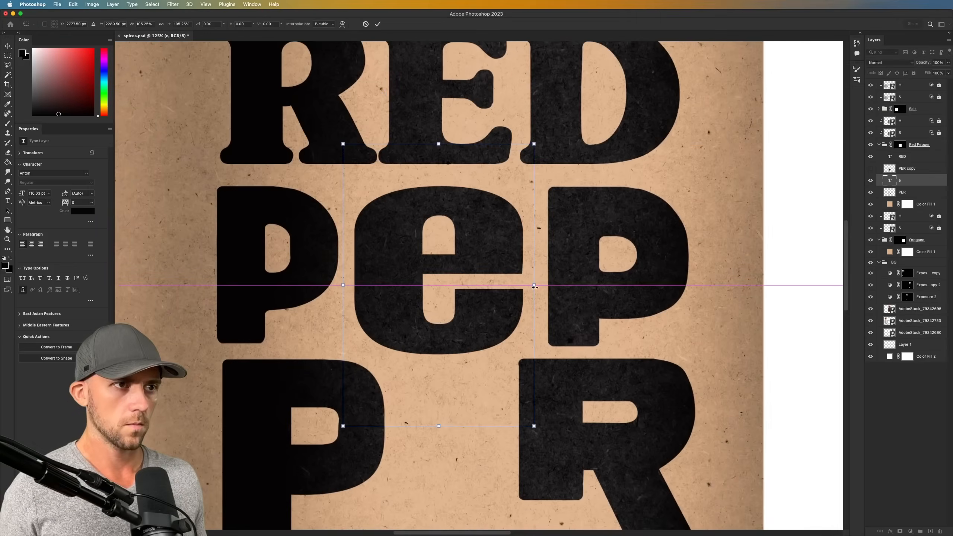
Step: Place lowercase e letters in both PEPPER rows and thicken their strokes with black paint to match the heavy lettering
left_click_drag(431, 232, 472, 387)
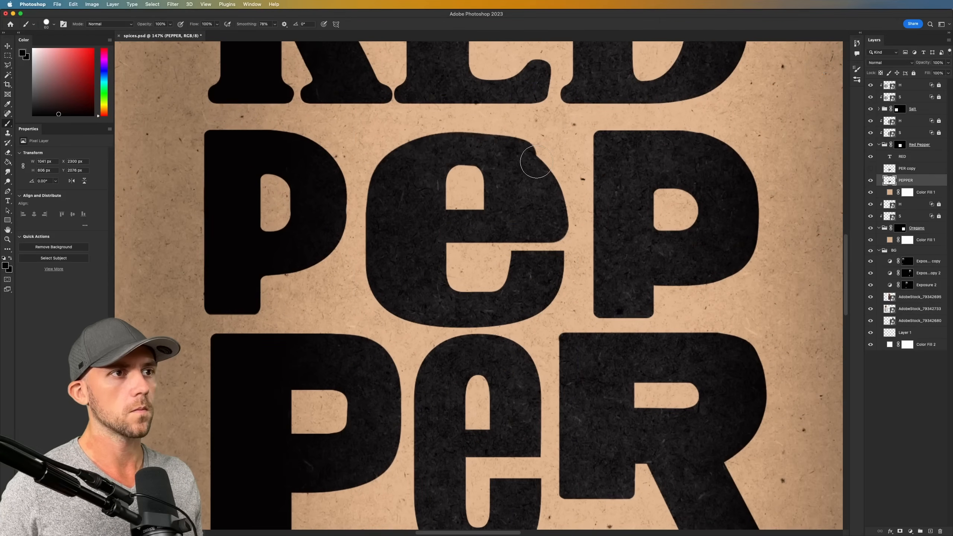
left_click_drag(552, 227, 550, 227)
left_click_drag(447, 221, 546, 211)
left_click_drag(432, 207, 556, 215)
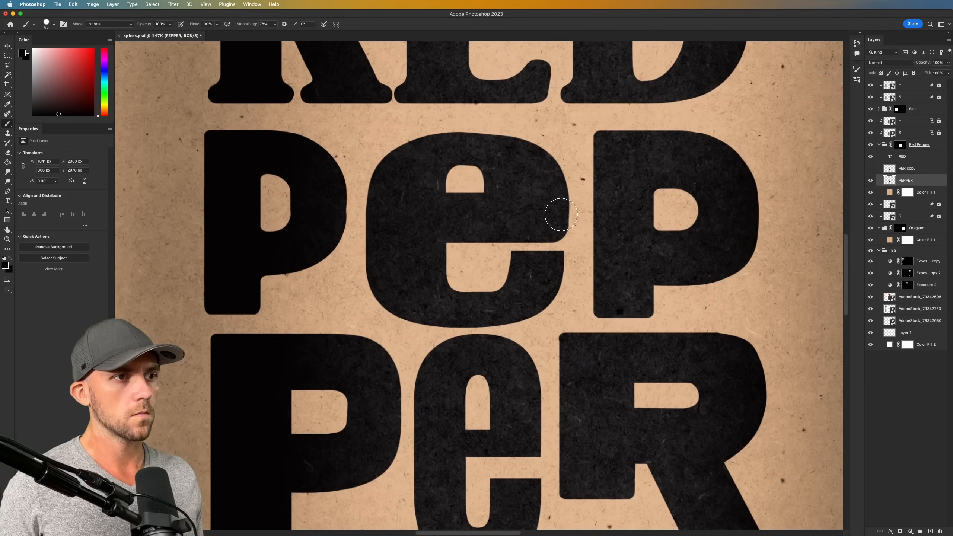
mouse_move(441, 291)
left_mouse_down()
mouse_move(543, 277)
mouse_move(487, 300)
mouse_move(536, 266)
left_mouse_up()
left_click_drag(442, 358, 499, 359)
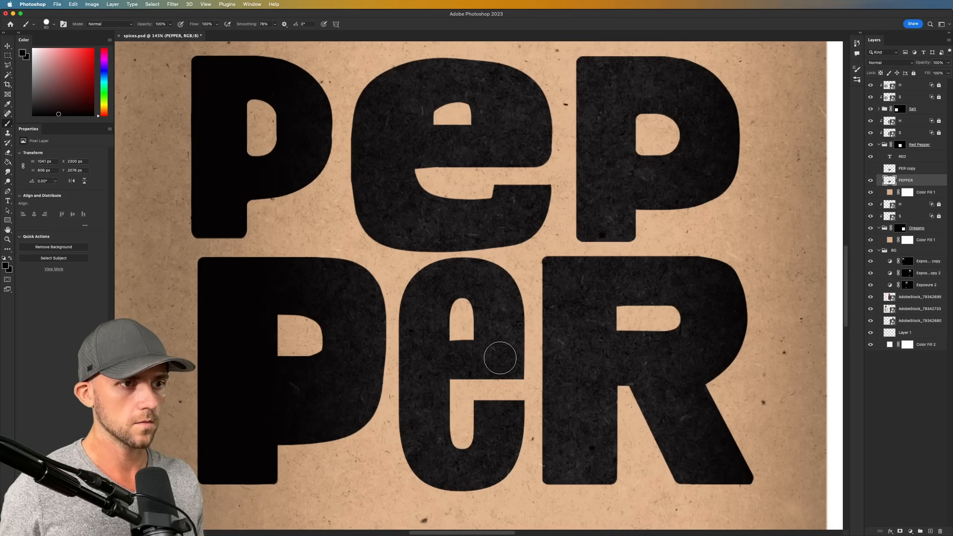
Step: Erase along the bottom edge of the R in RED and fit the lettering rows between the vertical guide strokes
key("e")
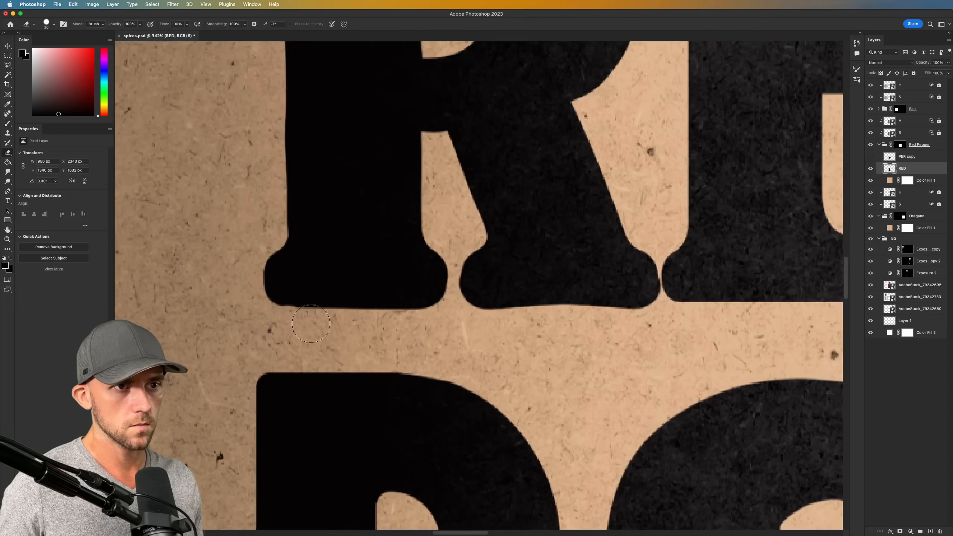
left_click_drag(312, 323, 443, 329)
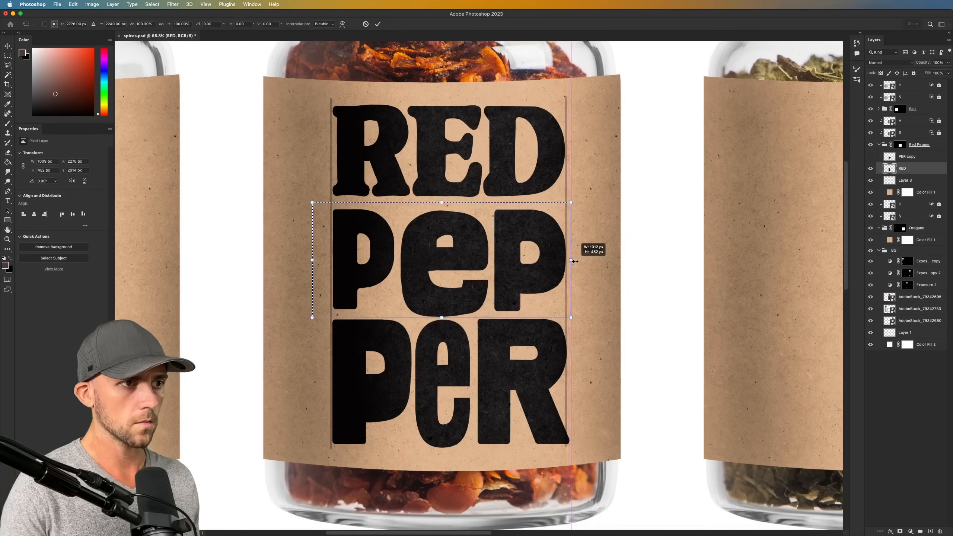
left_click(318, 160)
left_click(342, 216)
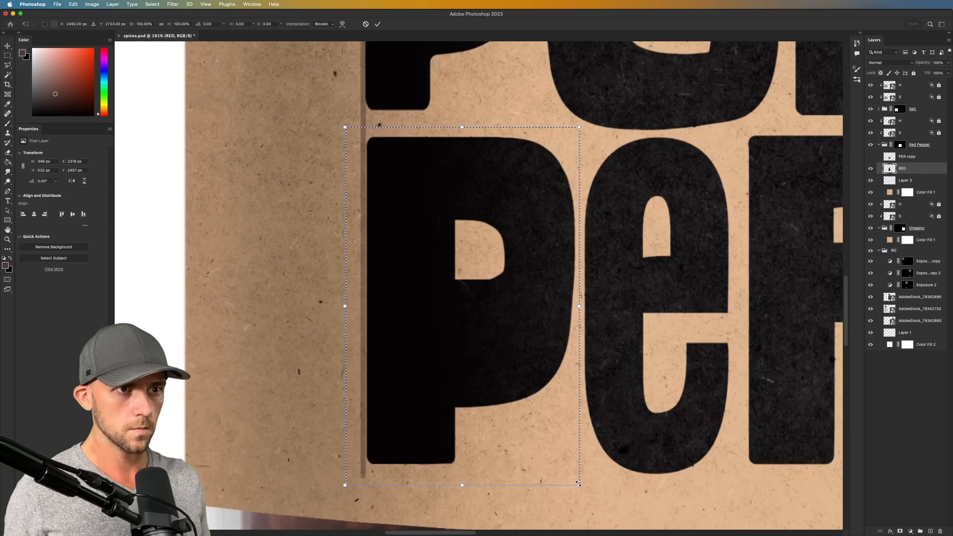
Step: Shorten the RED row with Free Transform and stretch the two PEPPER rows upward to close the gap
left_click_drag(484, 193, 483, 175)
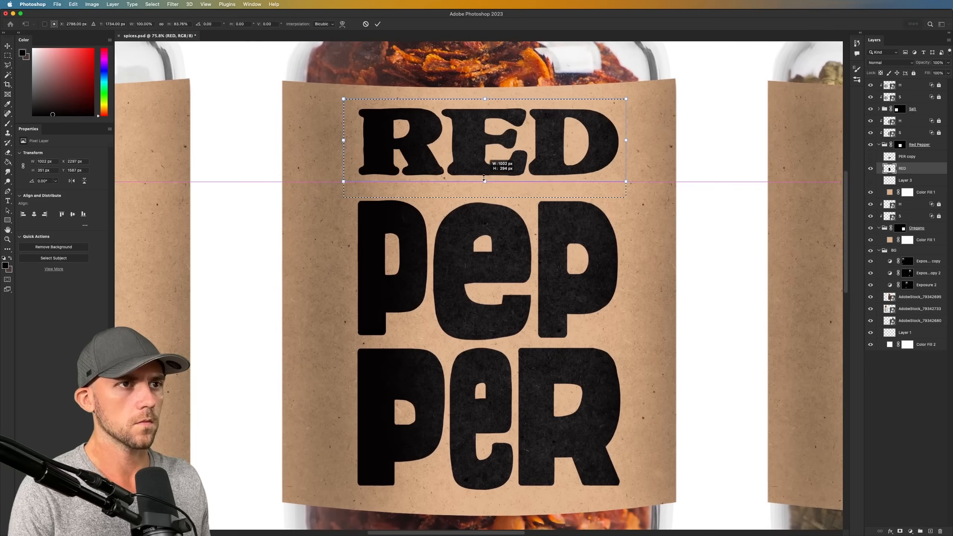
key("Return")
key("m")
left_click_drag(629, 190, 328, 507)
key("ctrl+t")
mouse_move(478, 191)
left_mouse_down()
mouse_move(477, 166)
mouse_move(477, 176)
left_mouse_up()
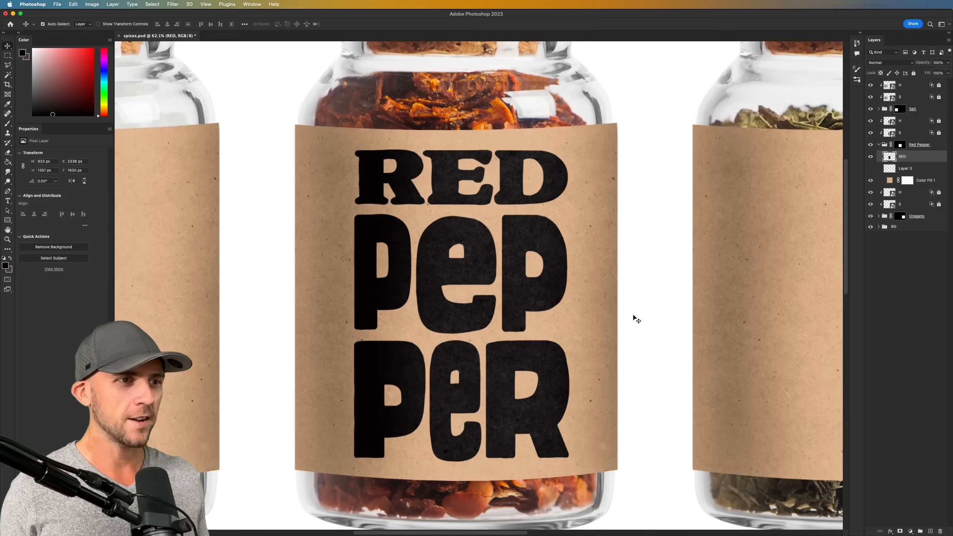
Step: Recolor the Red Pepper label background orange-brown and its lettering cream
double_click(889, 180)
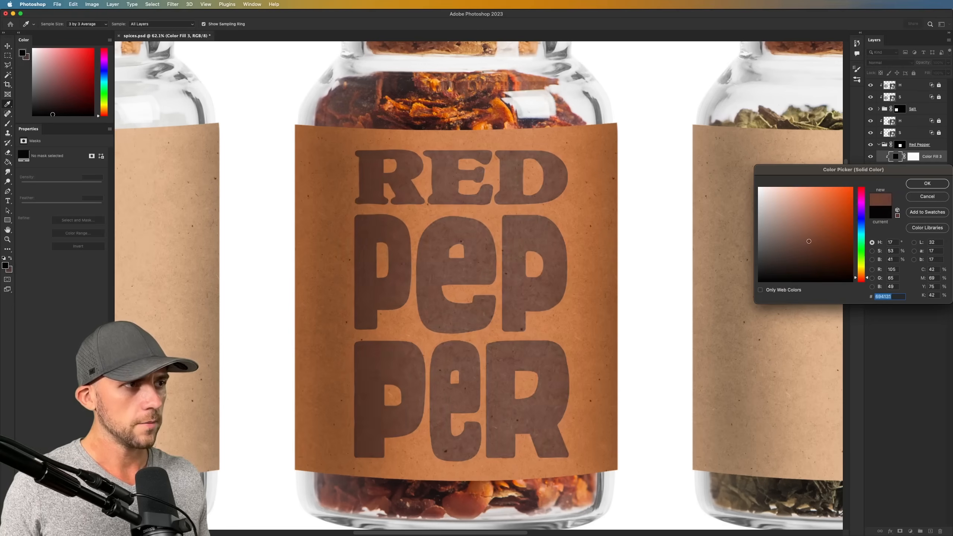
left_click_drag(817, 255, 788, 193)
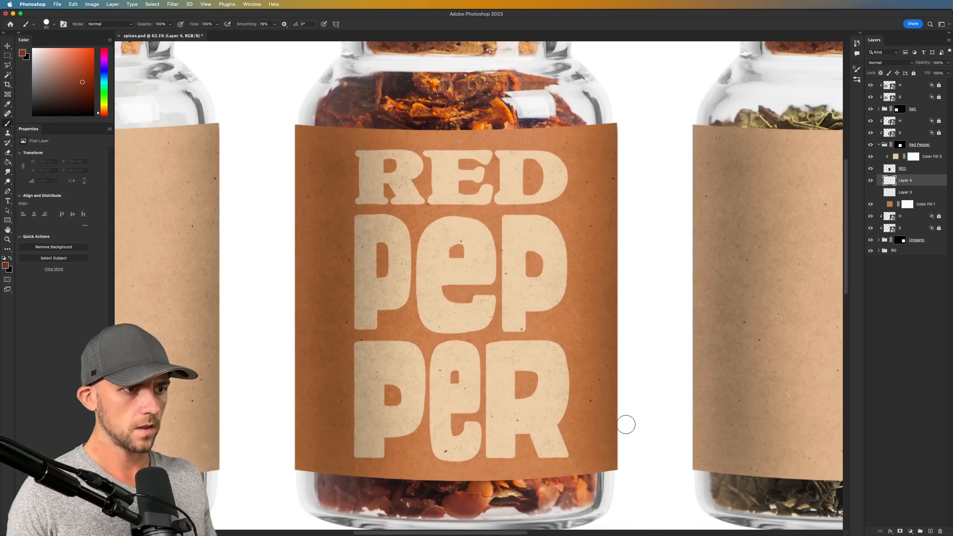
Step: Paint dark red ground across the bottom of the label on a new layer behind the lettering, using a large brush
mouse_move(627, 423)
left_mouse_down()
mouse_move(410, 441)
mouse_move(317, 418)
mouse_move(253, 419)
mouse_move(285, 436)
mouse_move(349, 446)
mouse_move(507, 459)
mouse_move(637, 451)
left_mouse_up()
key("bracketright")
key("bracketright")
key("bracketright")
key("bracketright")
left_click_drag(638, 452, 300, 463)
Step: Build up the dark red hill near the label's right edge with a smaller brush
key("bracketleft")
key("bracketleft")
key("bracketleft")
key("bracketleft")
key("bracketleft")
key("bracketleft")
key("bracketleft")
left_click_drag(577, 417, 633, 436)
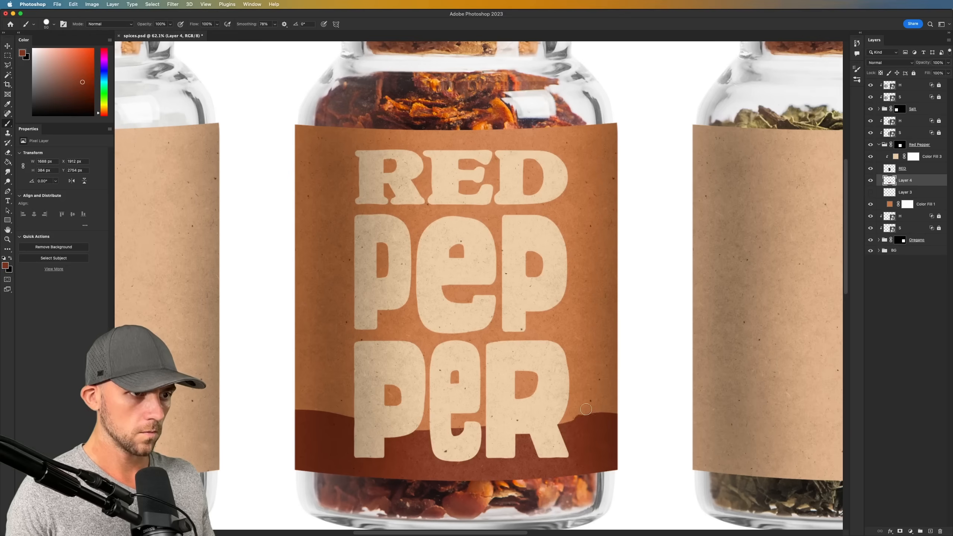
mouse_move(597, 405)
left_mouse_down()
mouse_move(627, 398)
mouse_move(624, 432)
left_mouse_up()
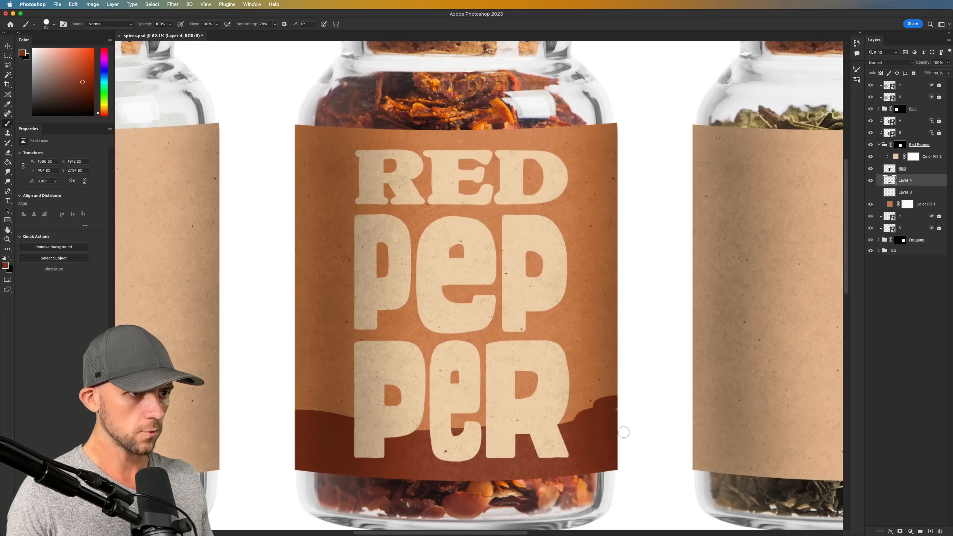
Step: Paint a lighter brown desert ridge across the label on a new layer behind the dark red hills
mouse_move(615, 378)
left_mouse_down()
mouse_move(589, 376)
mouse_move(553, 405)
left_mouse_up()
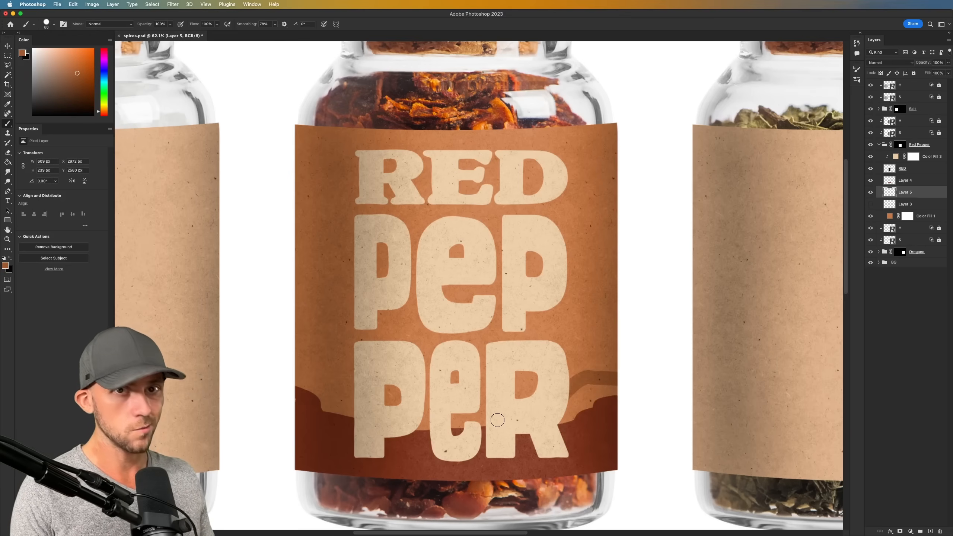
left_click_drag(300, 367, 345, 406)
mouse_move(612, 393)
left_mouse_down()
mouse_move(572, 396)
mouse_move(562, 417)
left_mouse_up()
left_click_drag(484, 417, 454, 417)
left_click_drag(315, 394, 337, 349)
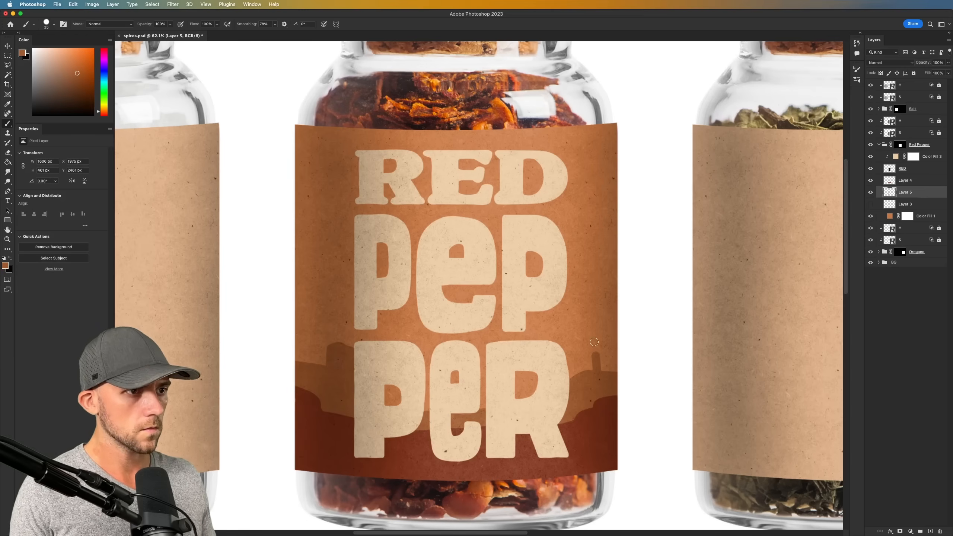
Step: Shape rocky buttes along both sides of the brown ridge and fill its remaining gaps with a smaller brush
left_click_drag(597, 353, 616, 369)
key("bracketleft")
key("bracketleft")
key("bracketleft")
key("bracketleft")
key("bracketleft")
key("bracketleft")
left_click_drag(589, 368, 568, 354)
left_click_drag(568, 388, 510, 419)
left_click_drag(317, 364, 298, 341)
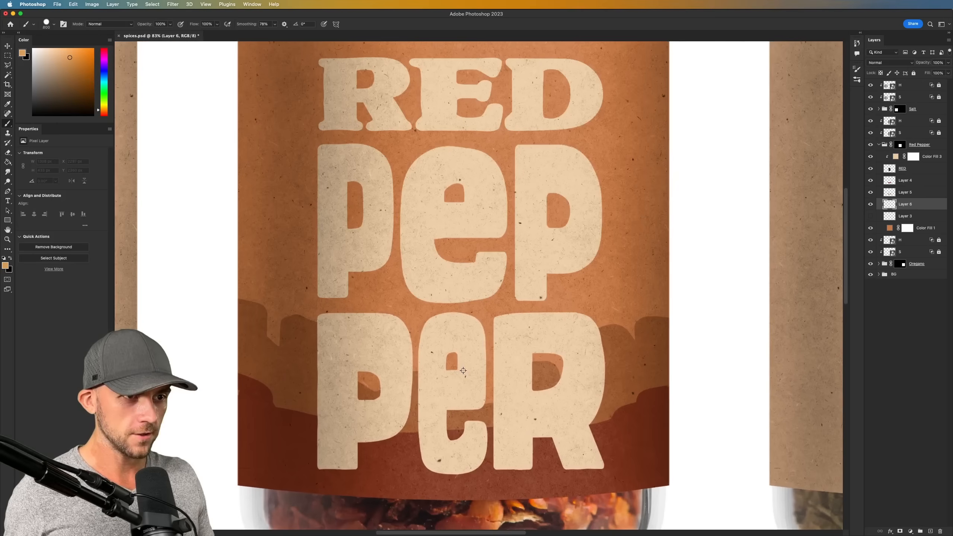
Step: Stamp a large yellow-orange sun behind the PER row with an enlarged round brush
left_click_drag(463, 370, 470, 364)
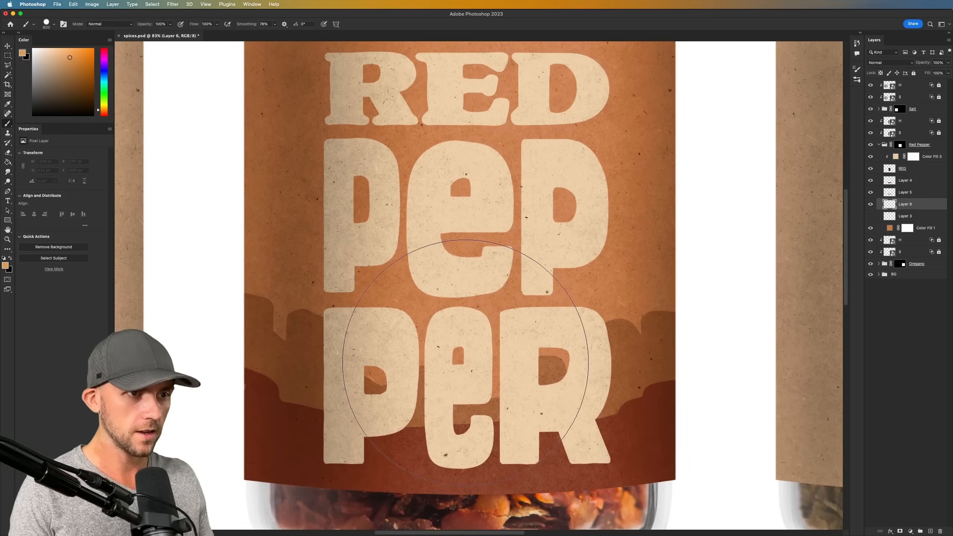
key("bracketright")
left_click(463, 357)
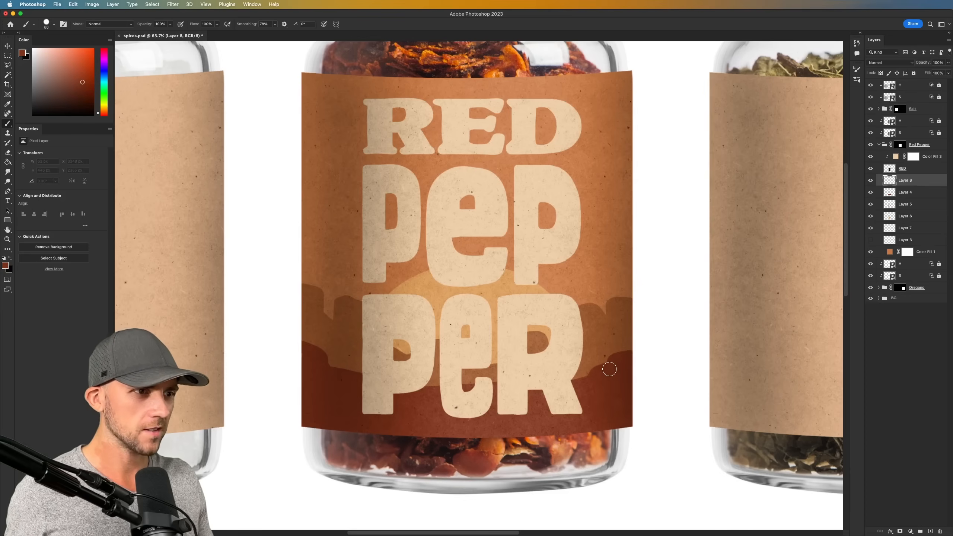
Step: Paint a dark red cactus with a tall trunk and raised side arms near the label's right edge
left_click_drag(609, 366, 609, 263)
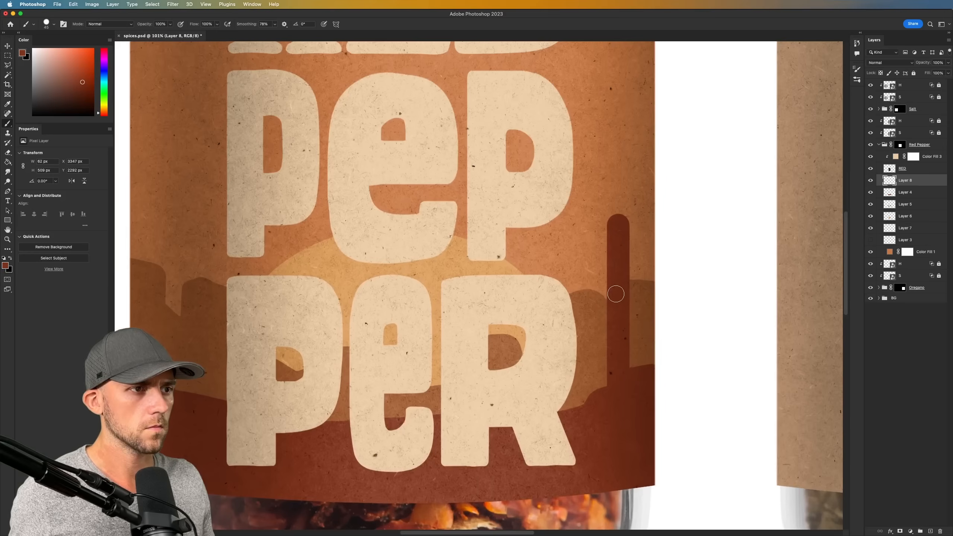
mouse_move(616, 294)
left_mouse_down()
mouse_move(584, 294)
mouse_move(582, 238)
left_mouse_up()
left_click_drag(633, 330, 645, 271)
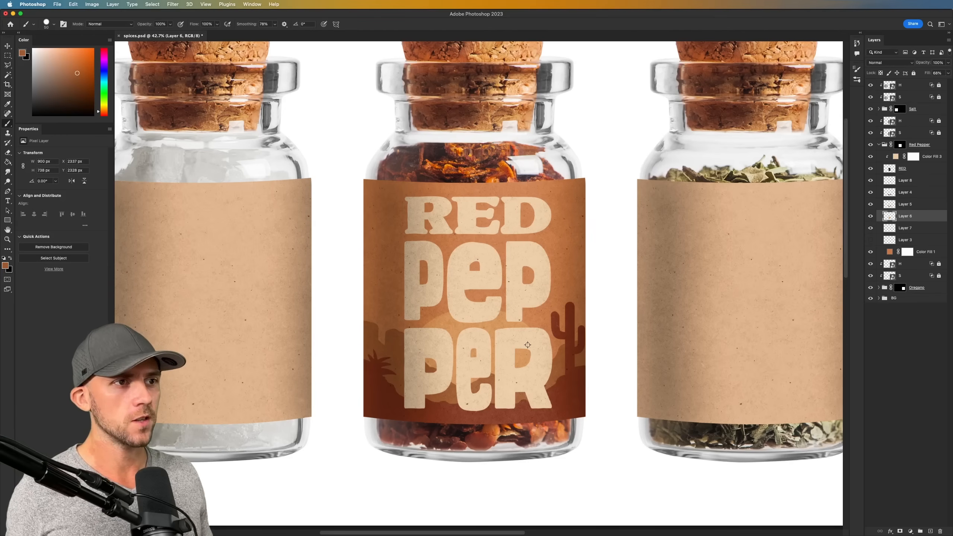
Step: Paint light brown clouds at both sides of the label on a new layer behind the buttes
scroll(527, 344, "up", 2)
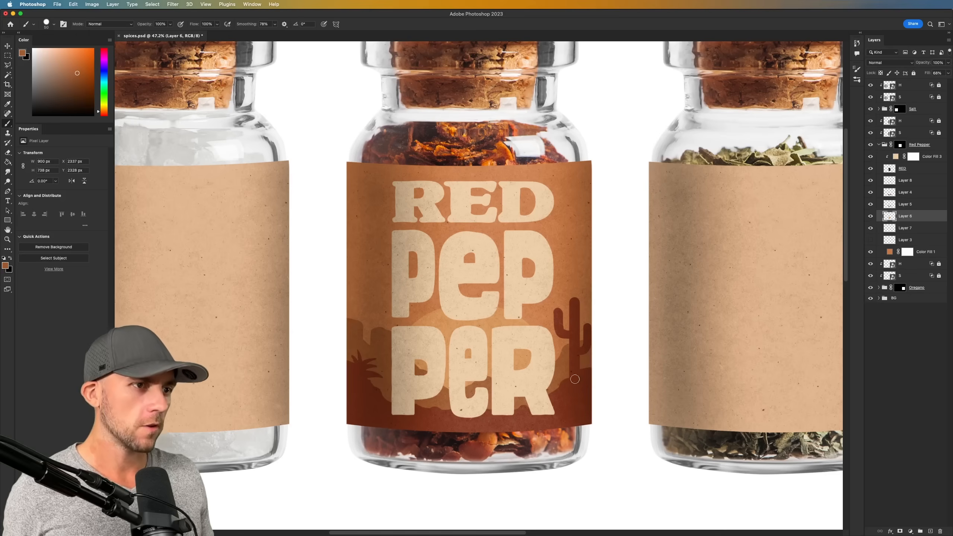
scroll(459, 328, "up", 1)
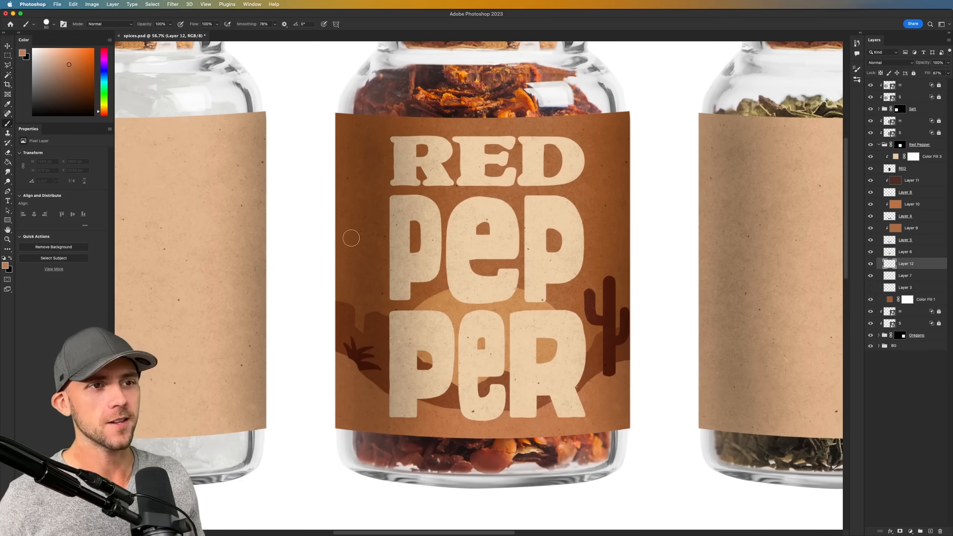
key("[")
mouse_move(630, 259)
left_mouse_down()
mouse_move(606, 286)
mouse_move(592, 340)
left_mouse_up()
mouse_move(344, 267)
left_mouse_down()
mouse_move(369, 285)
mouse_move(329, 244)
left_mouse_up()
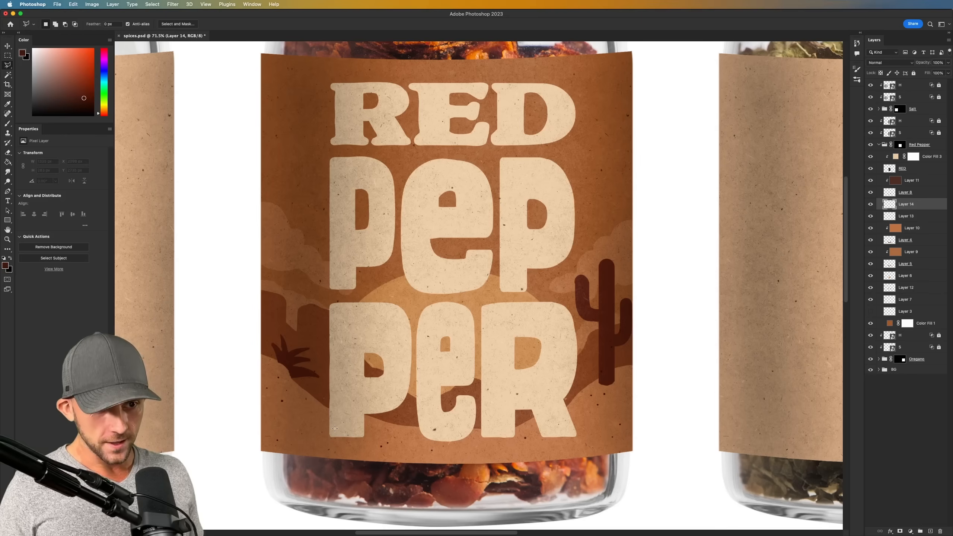
Step: Outline slanted cast-shadow areas beneath the bottom row of lettering with the Polygonal Lasso, starting at the P
left_click(334, 428)
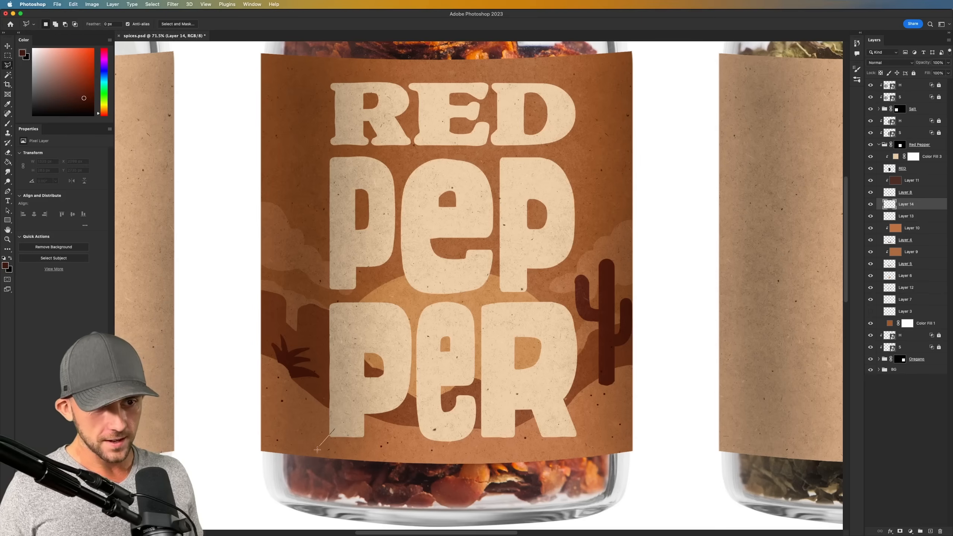
left_click(307, 467)
left_click(365, 468)
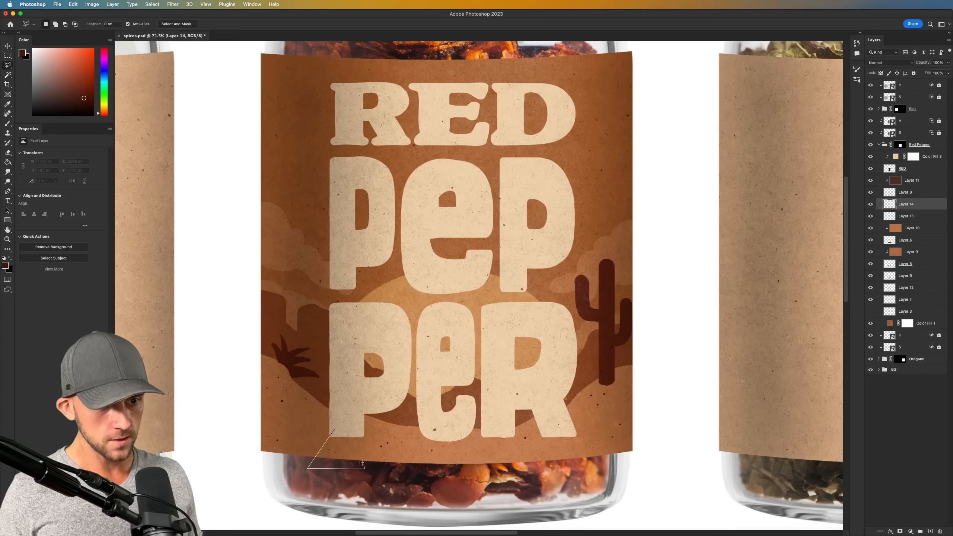
left_click(362, 437)
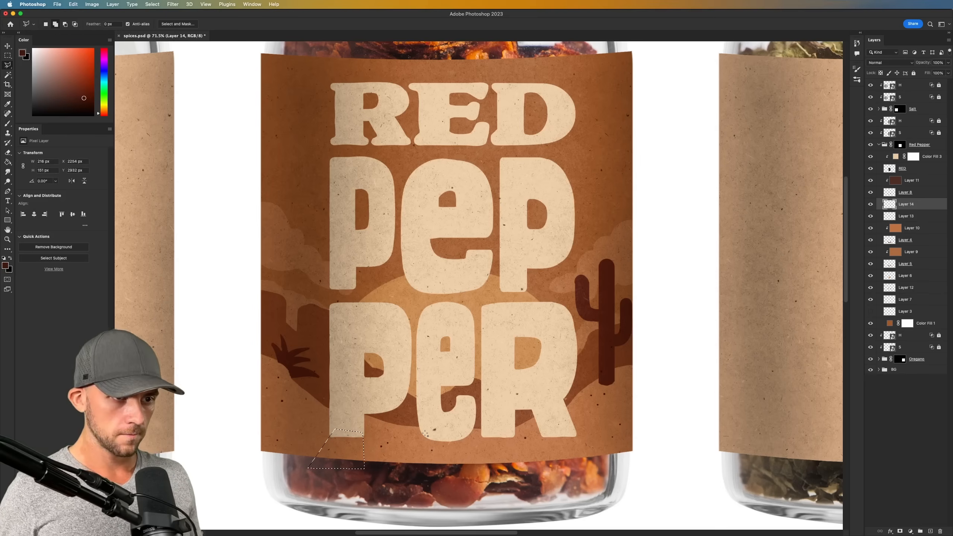
double_click(479, 432)
key("super+0")
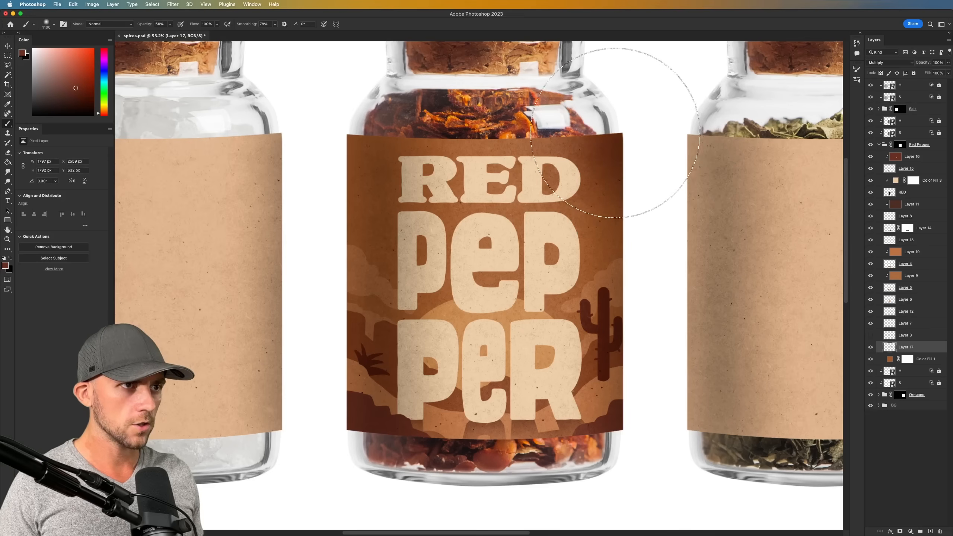
Step: Darken the red pepper label's upper edge with a large soft brush at 56% opacity on the Multiply layer
mouse_move(385, 111)
left_mouse_down()
mouse_move(362, 134)
mouse_move(424, 99)
mouse_move(448, 105)
left_mouse_up()
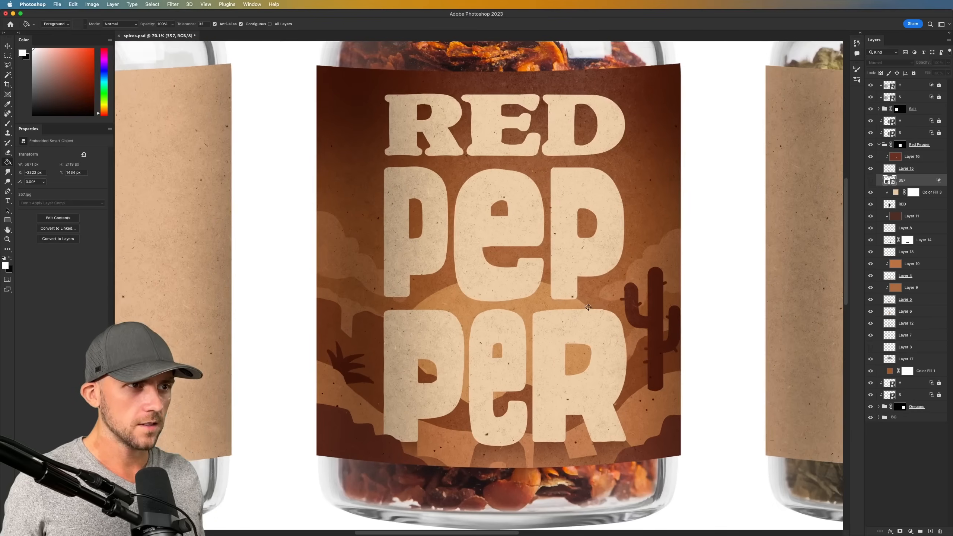
Step: Show the 357 texture over the red pepper lettering and erase the stray specks beside the letters
scroll(587, 307, "up", 1)
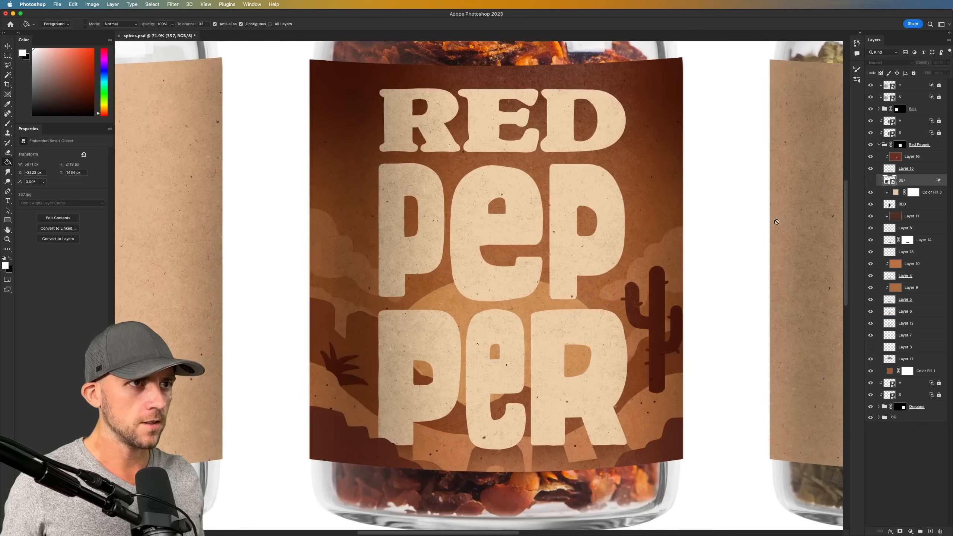
key("super+comma")
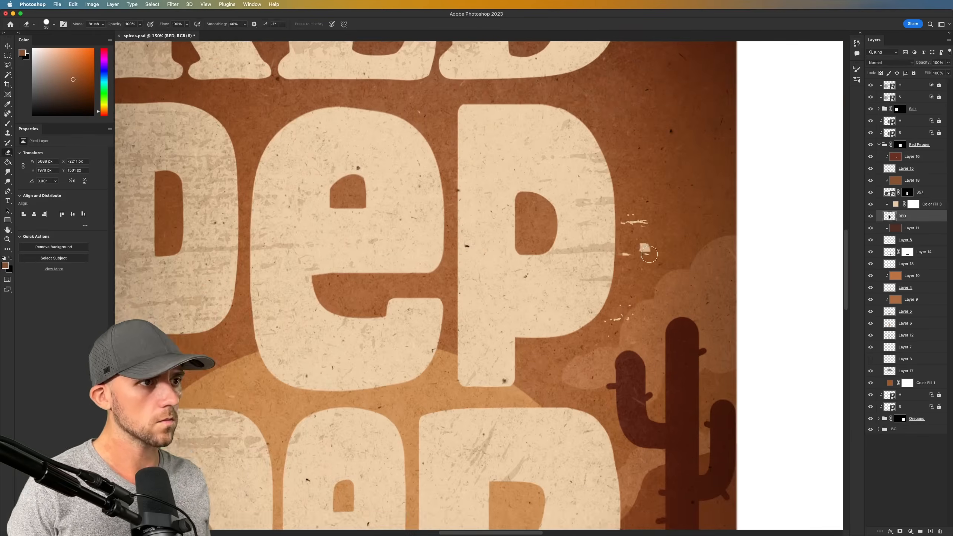
scroll(652, 101, "down", 2)
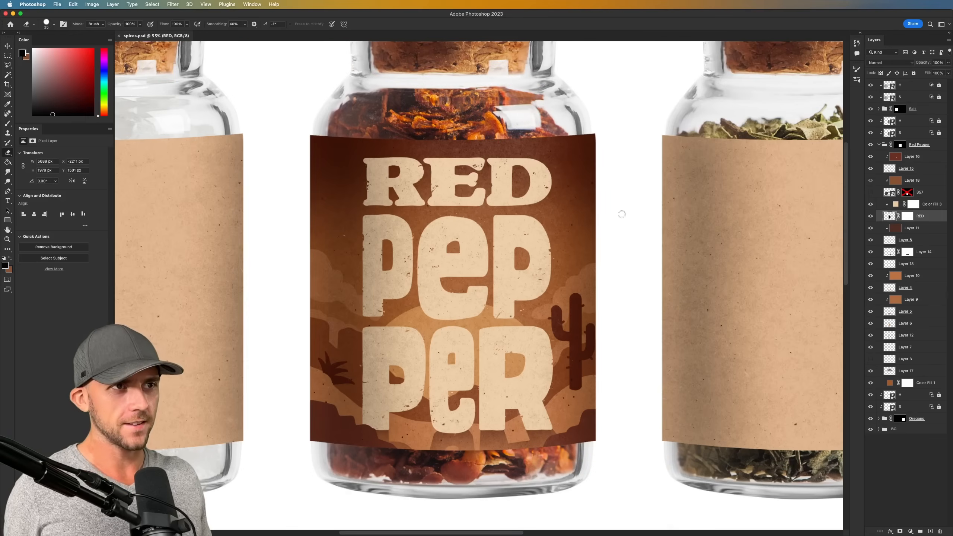
left_click_drag(632, 239, 628, 243)
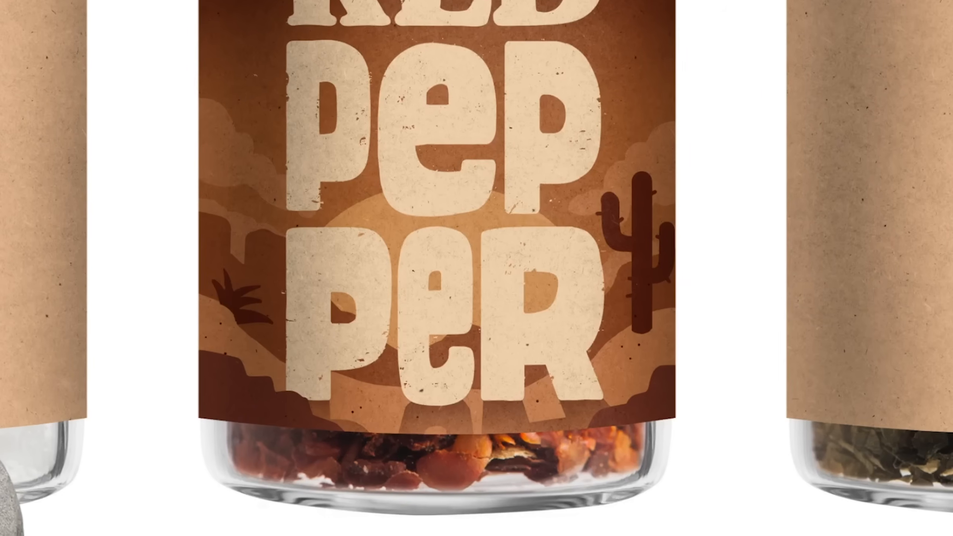
left_click_drag(737, 80, 731, 90)
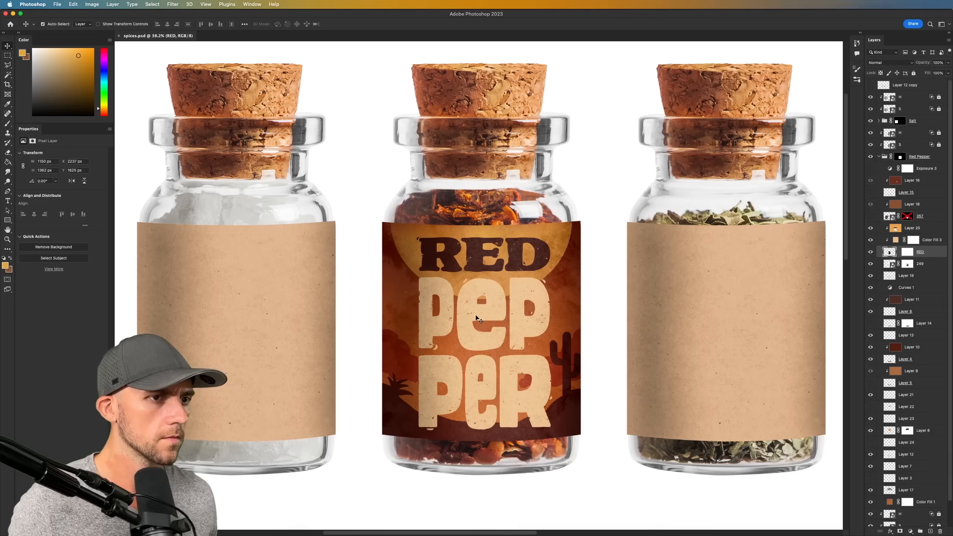
Step: Add the text SPICE SHACK in Baby Party, rotate it -90° and position it on the red pepper label
scroll(477, 319, "up", 5)
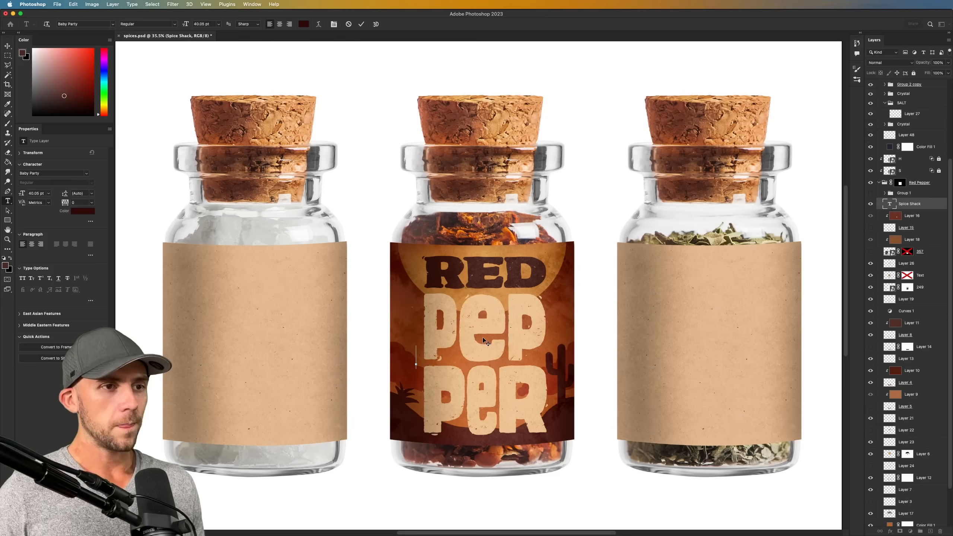
type("SPICE SHACK")
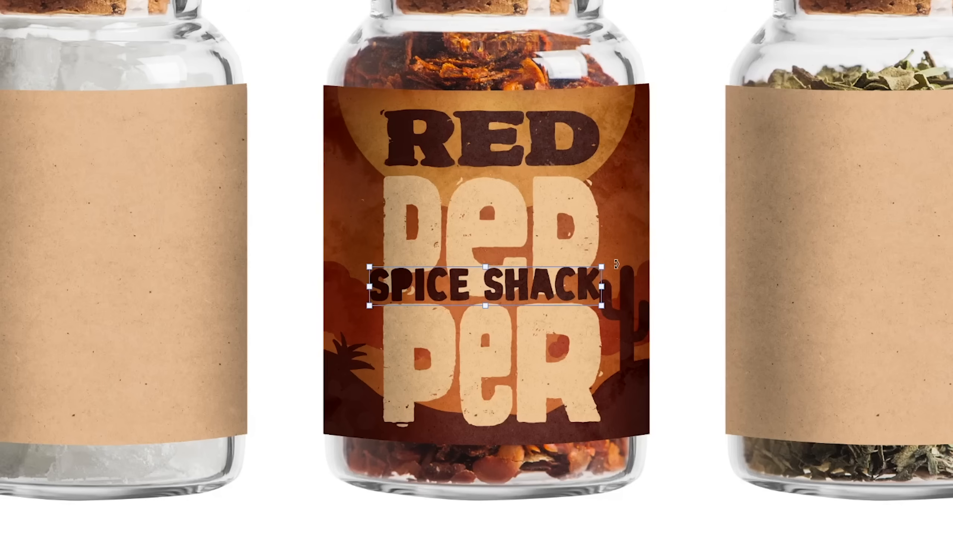
left_click_drag(615, 264, 478, 157)
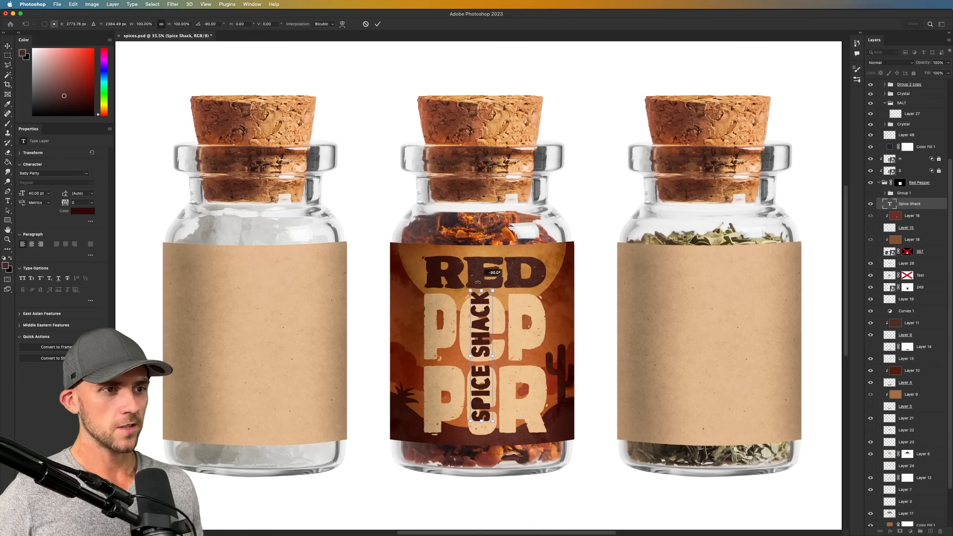
left_click_drag(483, 334, 480, 330)
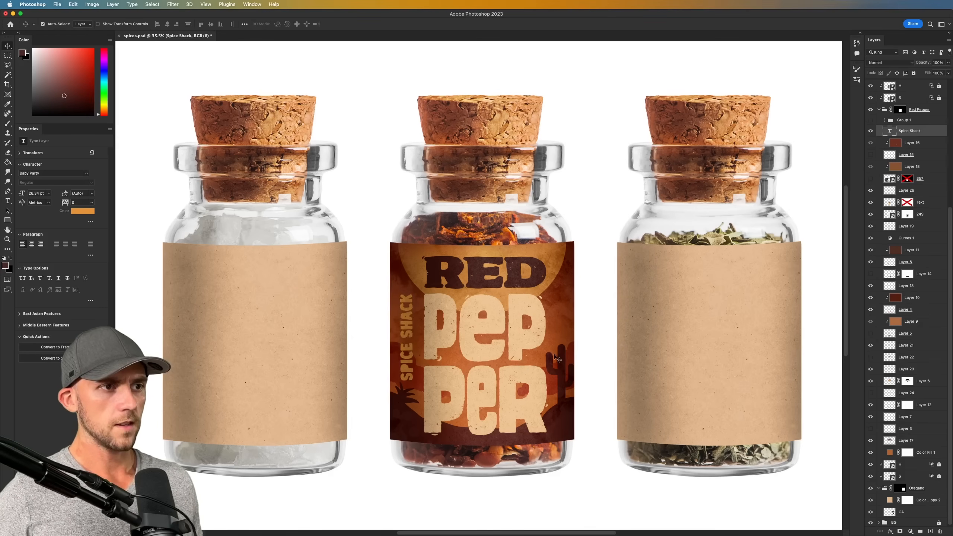
scroll(557, 511, "up", 3)
key("super+t")
left_click_drag(508, 279, 568, 341)
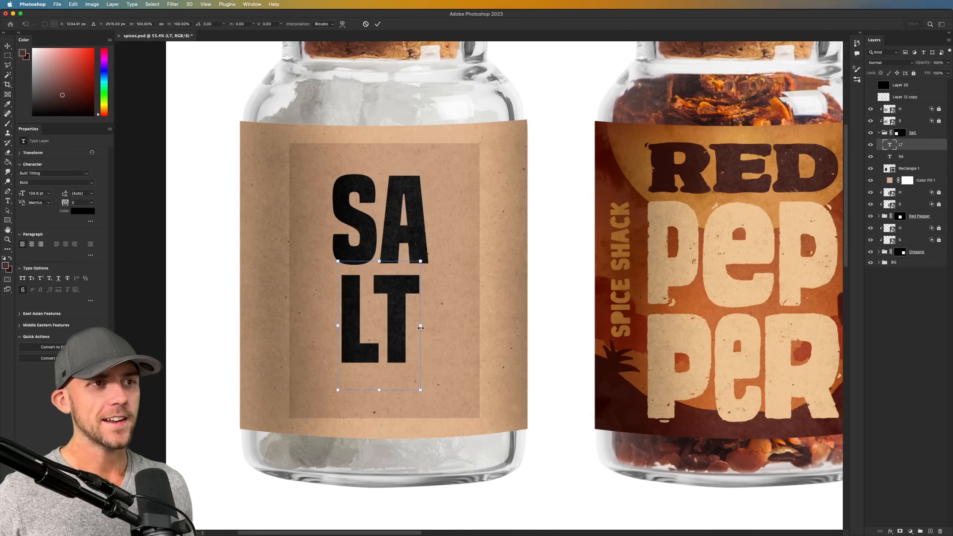
Step: Enlarge and stretch the LT and SA text on the salt label so both rows fill the guide rectangle
left_click_drag(390, 325, 454, 326)
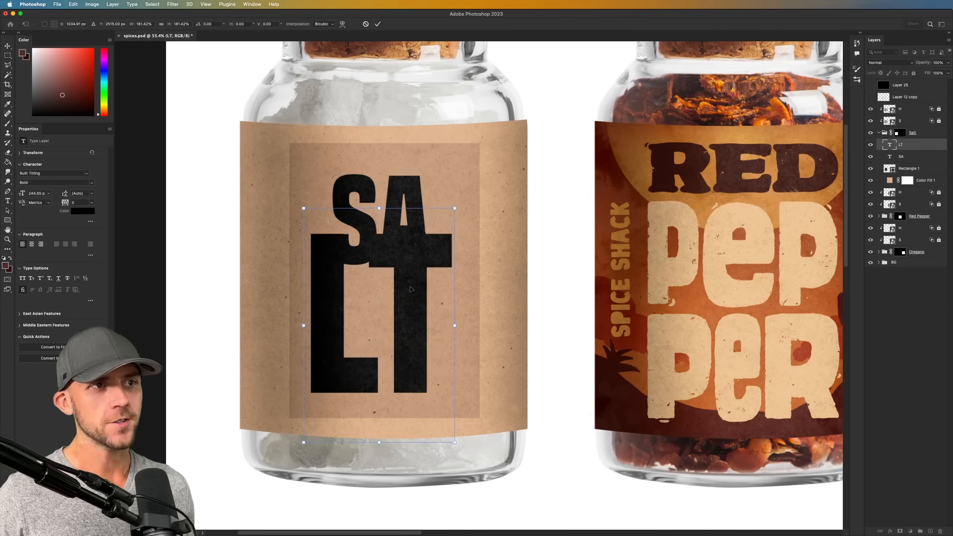
left_click_drag(411, 288, 485, 360)
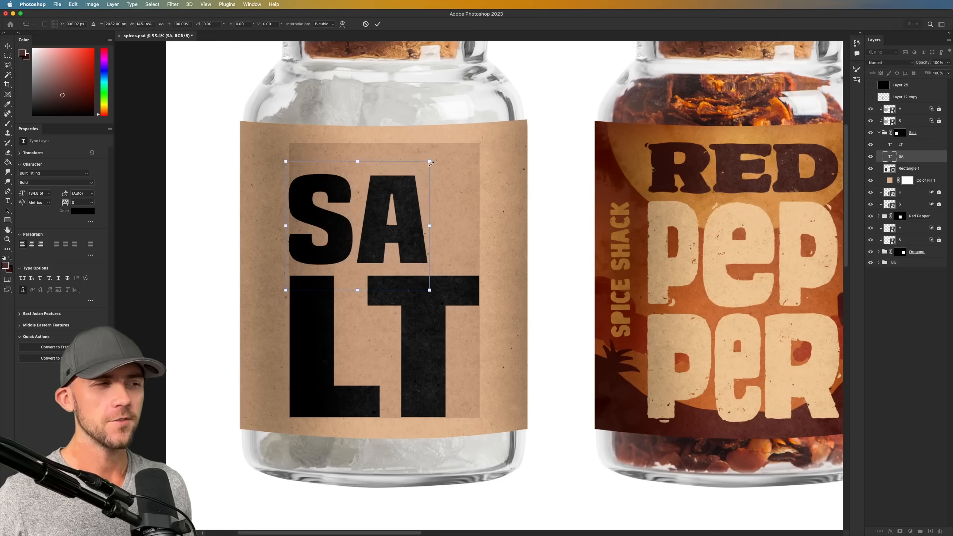
left_click_drag(455, 159, 482, 129)
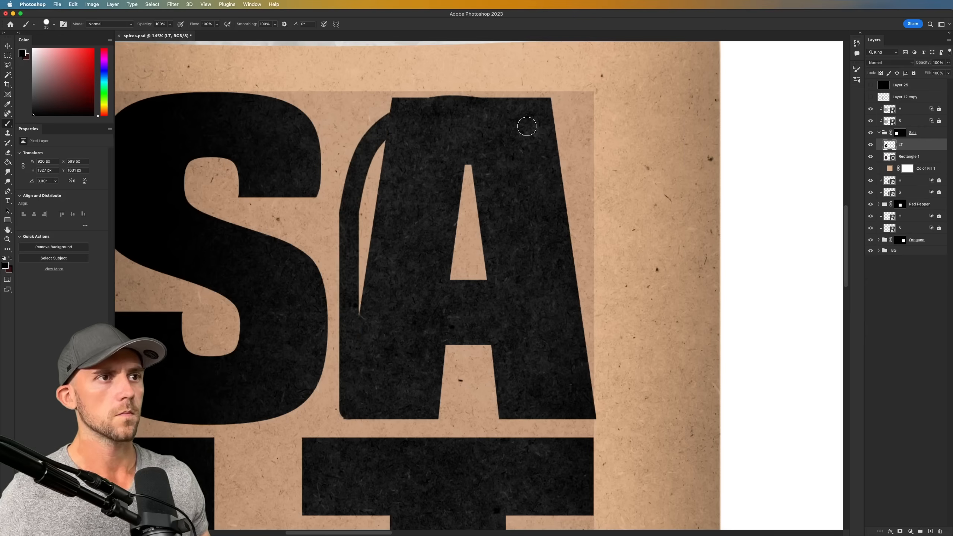
Step: Reshape the A into an arched letter with a rounded inner opening and wider leg gap using the brush and eraser
mouse_move(527, 127)
left_mouse_down()
mouse_move(578, 225)
mouse_move(436, 102)
mouse_move(490, 256)
mouse_move(487, 276)
left_mouse_up()
key("b")
left_click_drag(449, 171, 492, 202)
key("e")
left_click_drag(450, 343, 450, 417)
left_click_drag(487, 419, 490, 351)
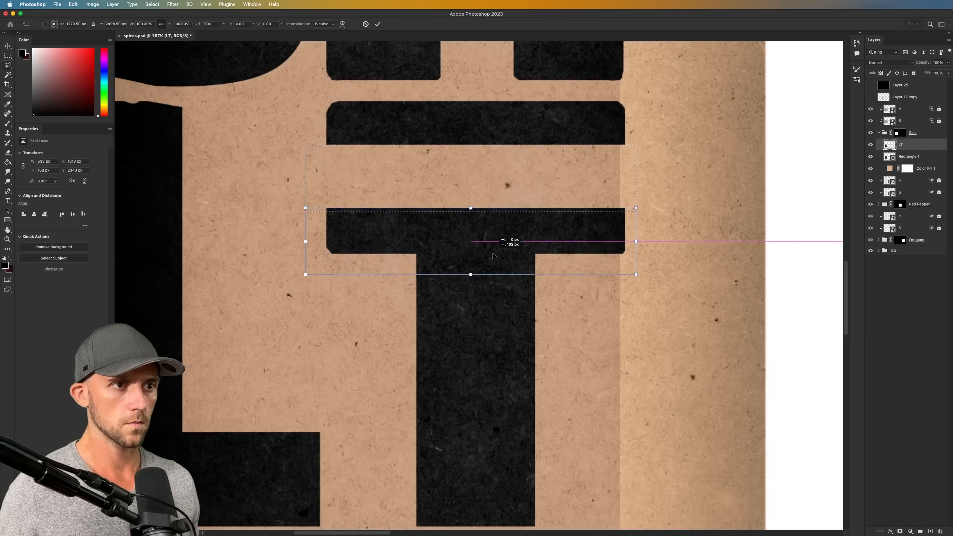
Step: Thicken the T by shifting selected parts of its crossbar and stem, and adjust the selected L beside it
left_click_drag(472, 259, 466, 308)
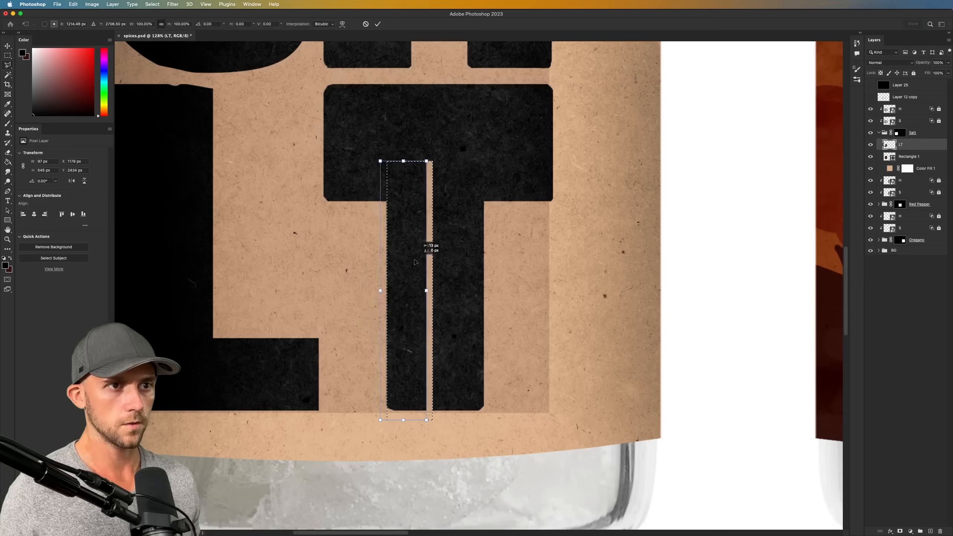
left_click_drag(432, 249, 446, 249)
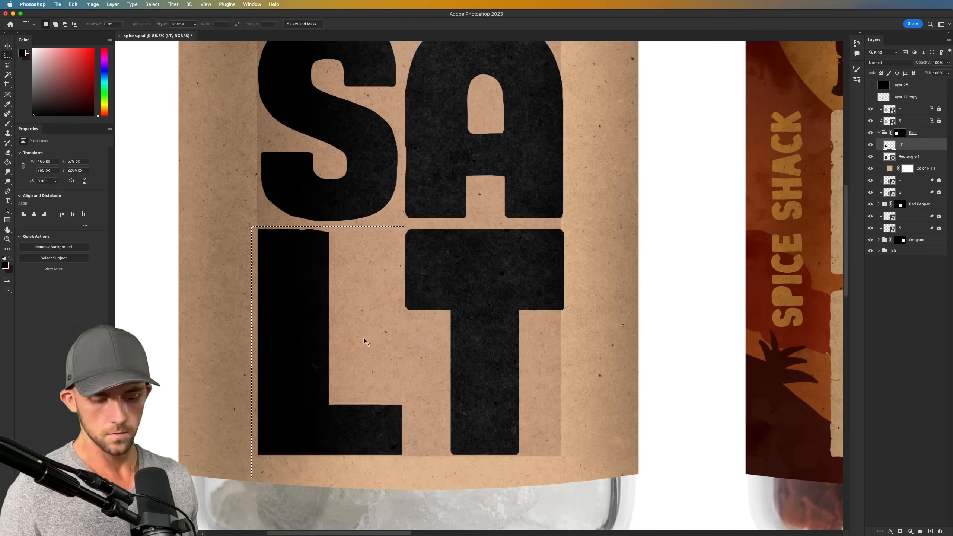
left_click_drag(363, 341, 436, 270)
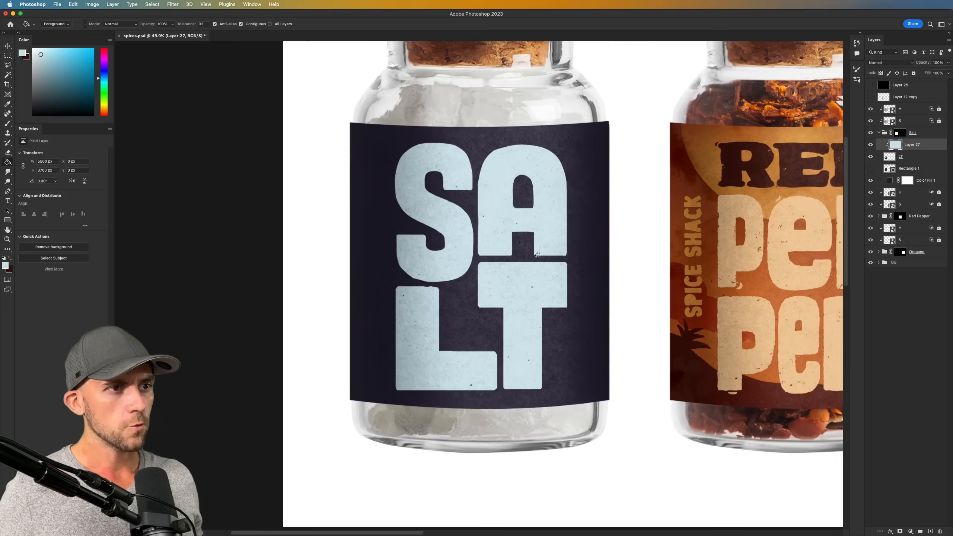
Step: Copy the SPICE SHACK and NET WT 3oz text from the red pepper label to the same place on the salt label
left_click_drag(576, 240, 528, 279)
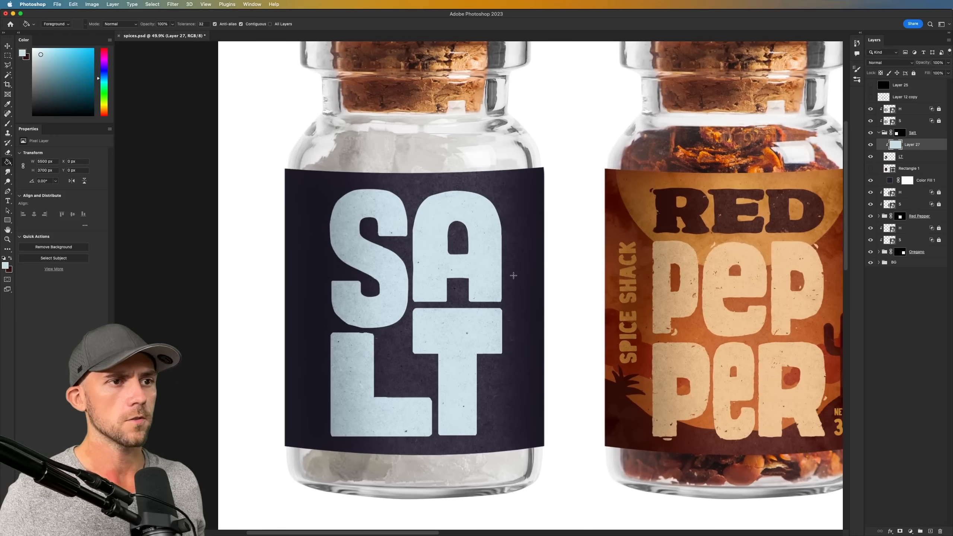
left_click_drag(726, 310, 402, 310)
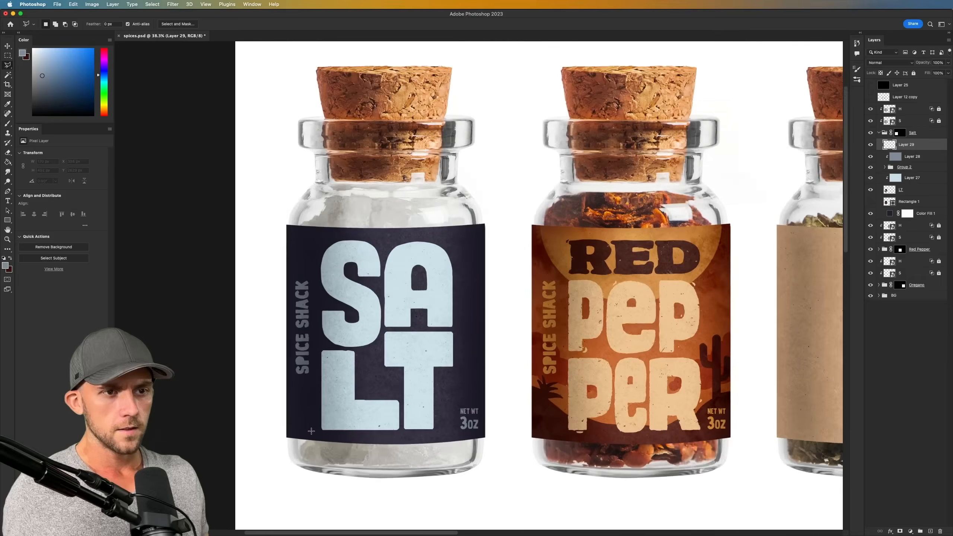
Step: Outline a blue-filled crystal beside the L with the Polygonal Lasso and add new layers for its shaded facets
scroll(311, 431, "up", 5)
scroll(311, 430, "up", 3)
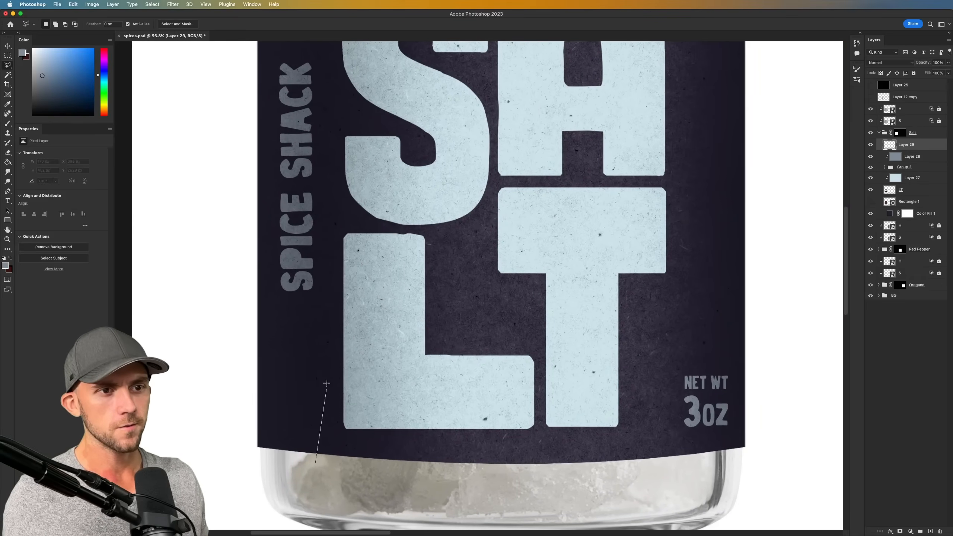
left_click(298, 305)
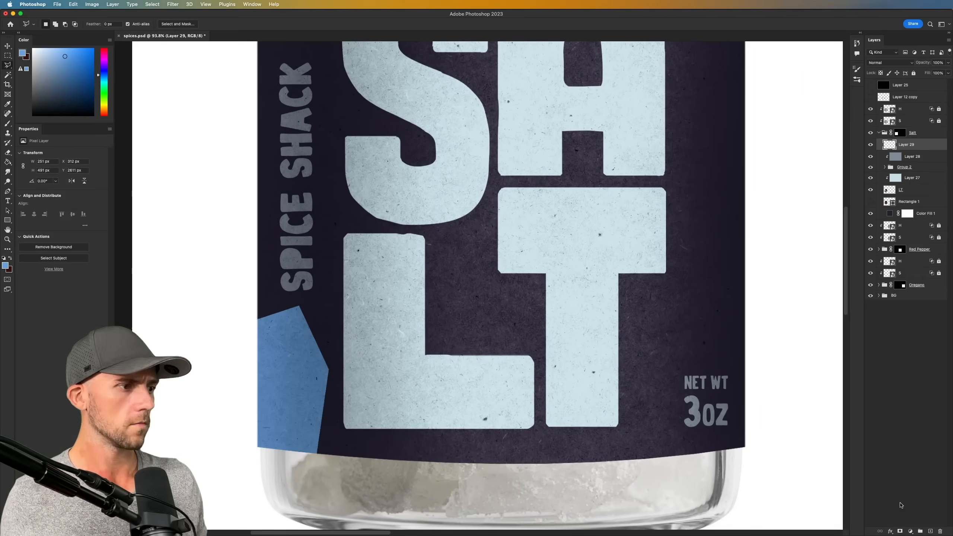
left_click(930, 530)
left_click(930, 531)
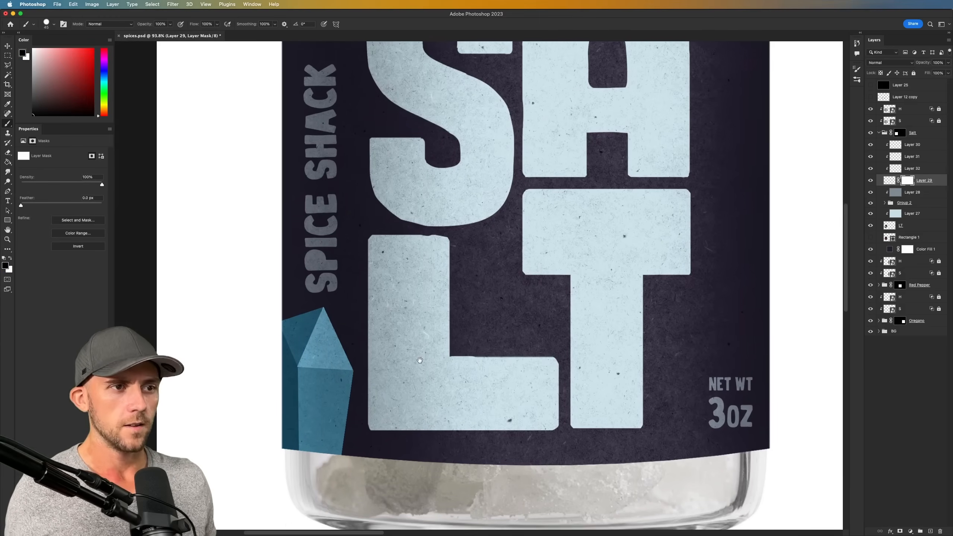
Step: Fade the crystal's base on its layer mask with an enlarged, softened black brush at 25% opacity
left_click_drag(425, 341, 571, 289)
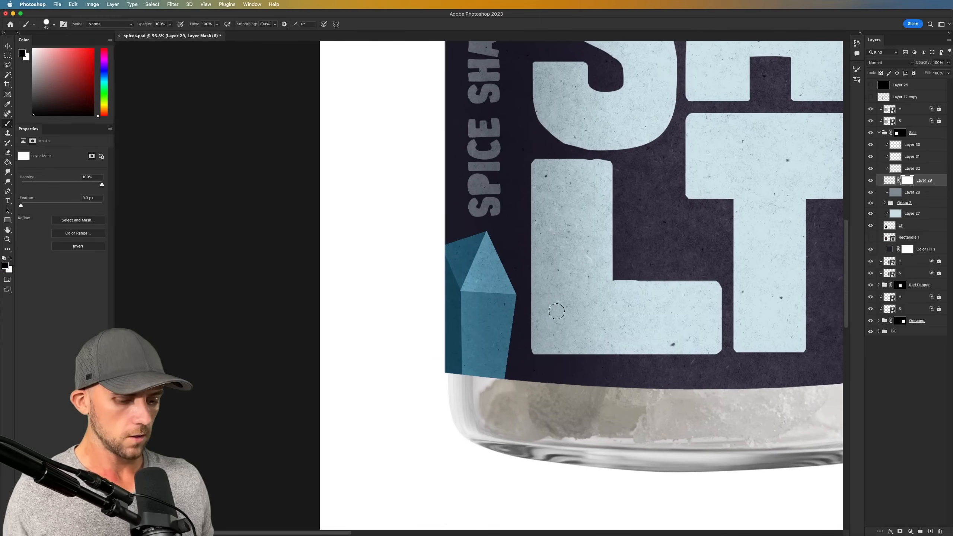
key("bracketright")
key("bracketright")
key("bracketright")
key("bracketright")
key("bracketright")
key("bracketright")
key("bracketright")
key("bracketright")
key("shift+bracketleft")
key("shift+bracketleft")
key("shift+bracketleft")
key("shift+bracketleft")
key("2")
key("5")
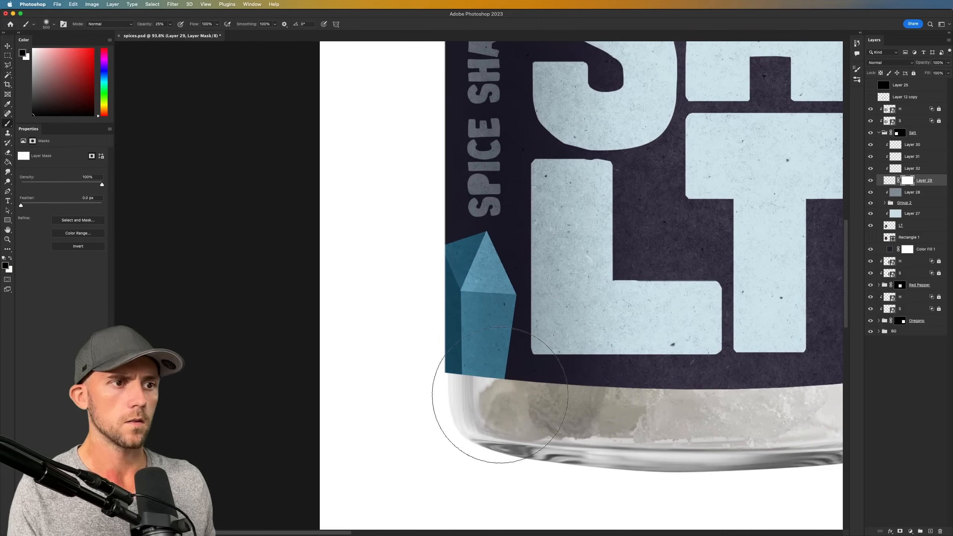
left_click_drag(500, 397, 442, 399)
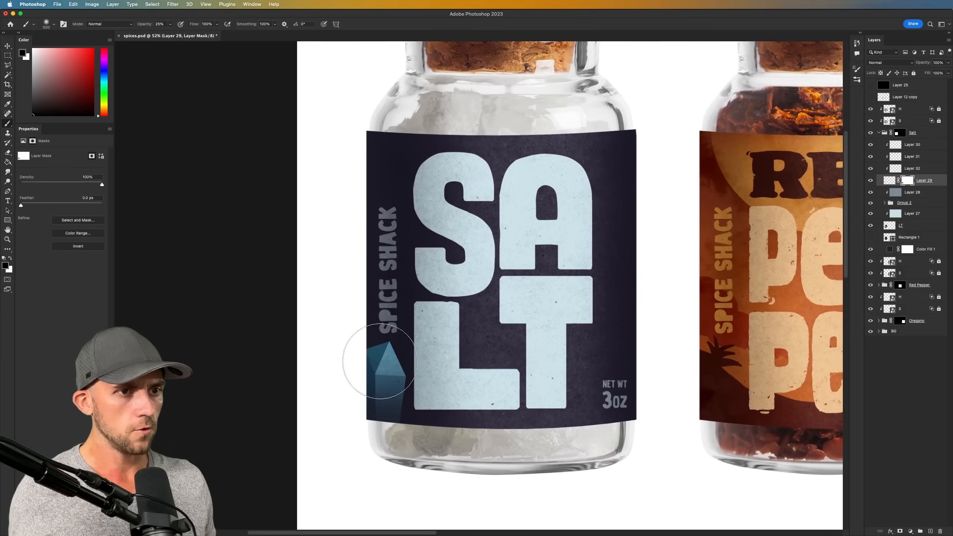
Step: Outline another large crystal along the salt label's right edge, below the upper crystal, with the Polygonal Lasso
left_click_drag(546, 353, 518, 367)
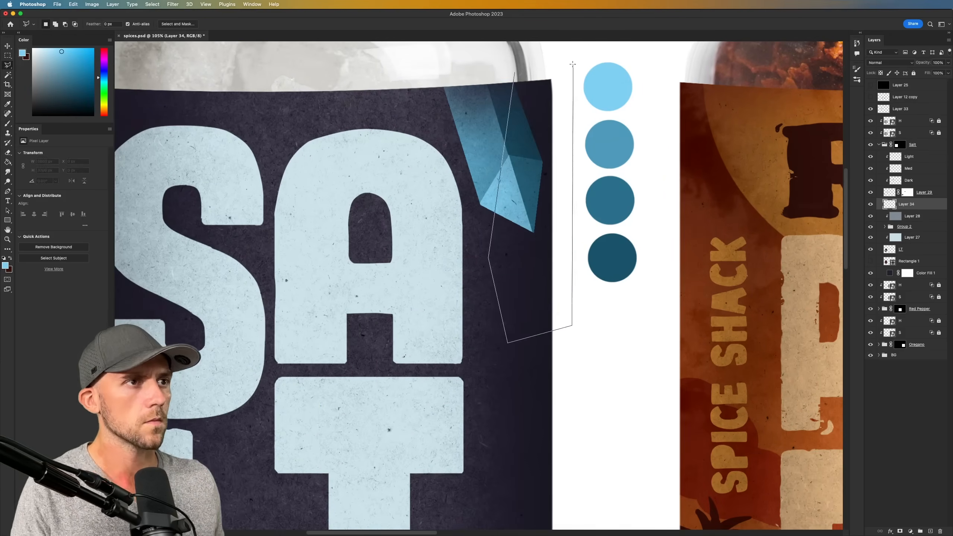
left_click(576, 174)
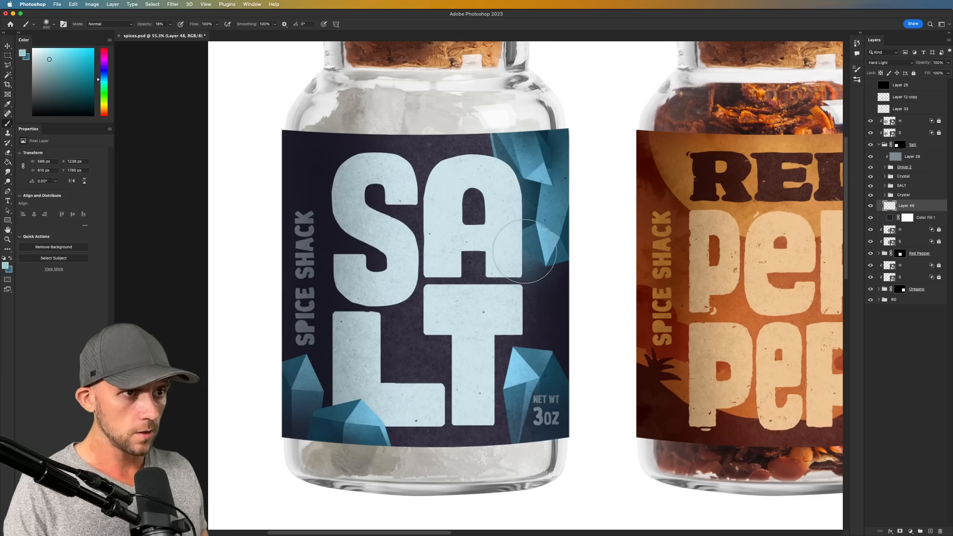
Step: Paint a soft blue glow behind the crystals at 18% opacity and fill the salt label's small text with light blue
left_click_drag(529, 259, 548, 269)
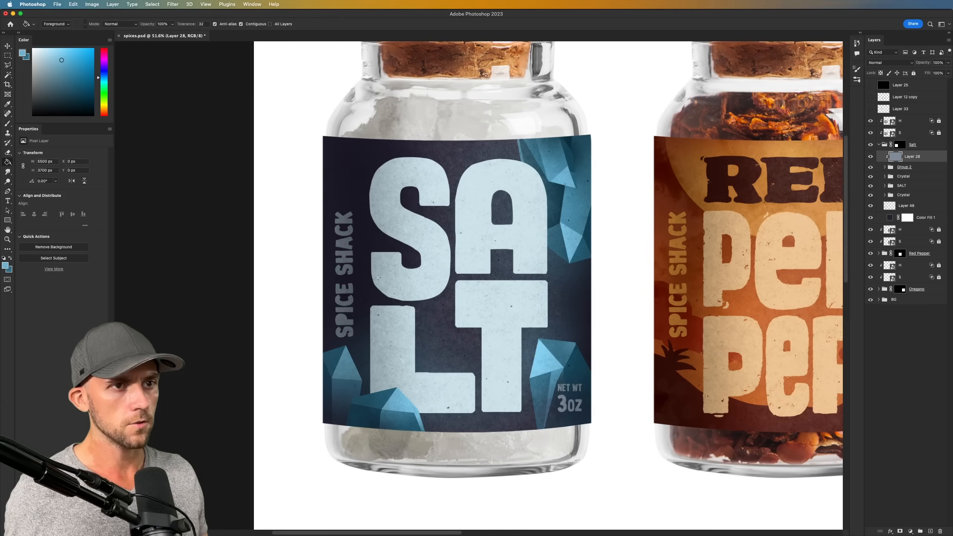
left_click(345, 191)
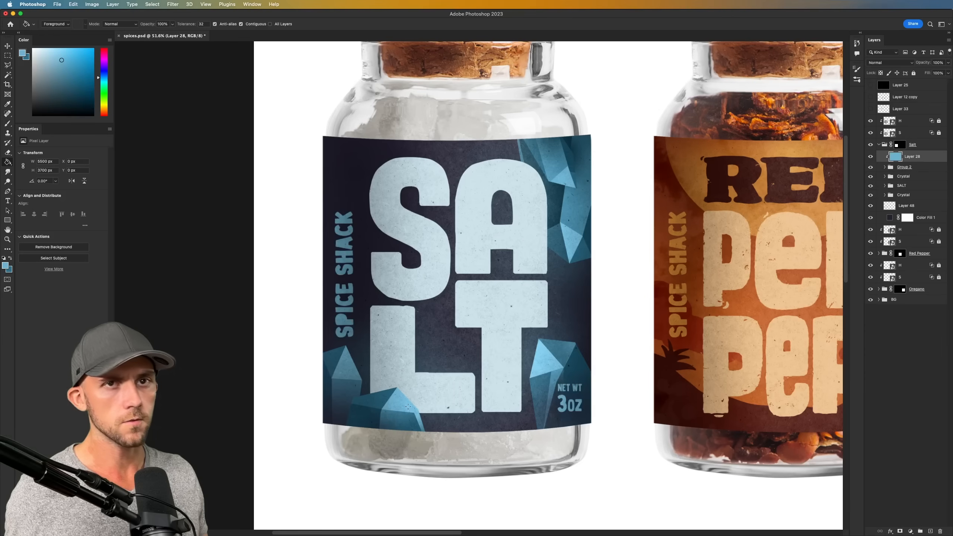
Step: Roughen the straight edges of the SALT letters into slight waves using Liquify with brush size 45
key("super+shift+x")
key("]")
scroll(383, 329, "down", 8)
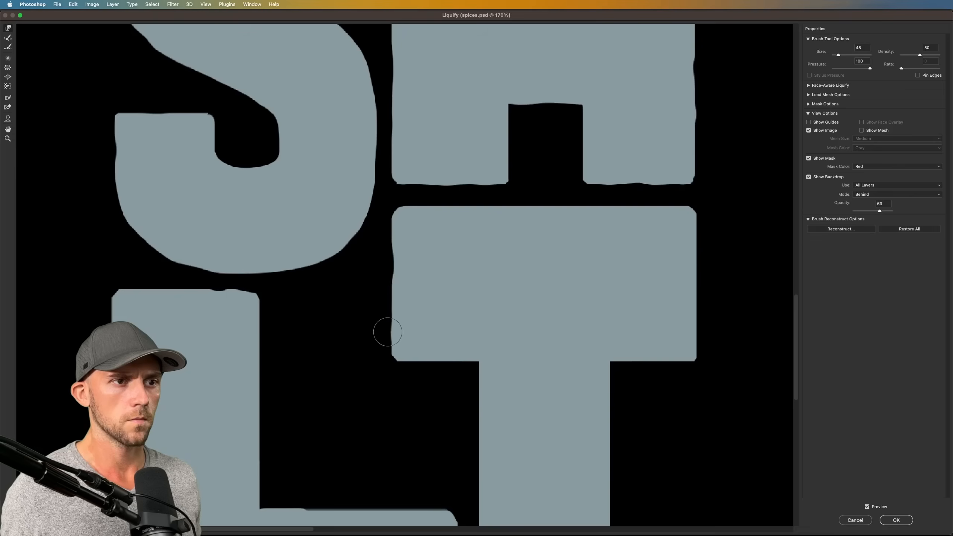
scroll(304, 202, "right", 5)
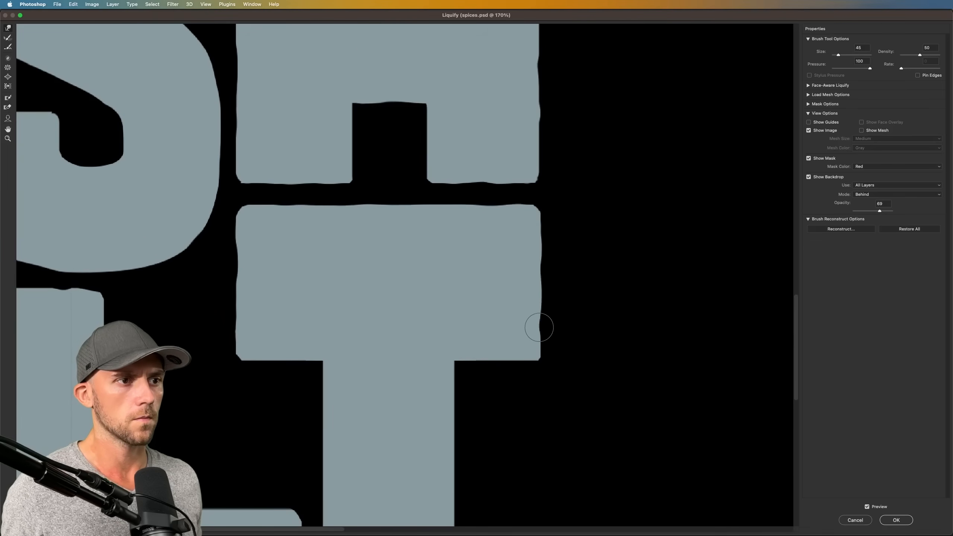
scroll(538, 325, "down", 5)
scroll(537, 325, "left", 4)
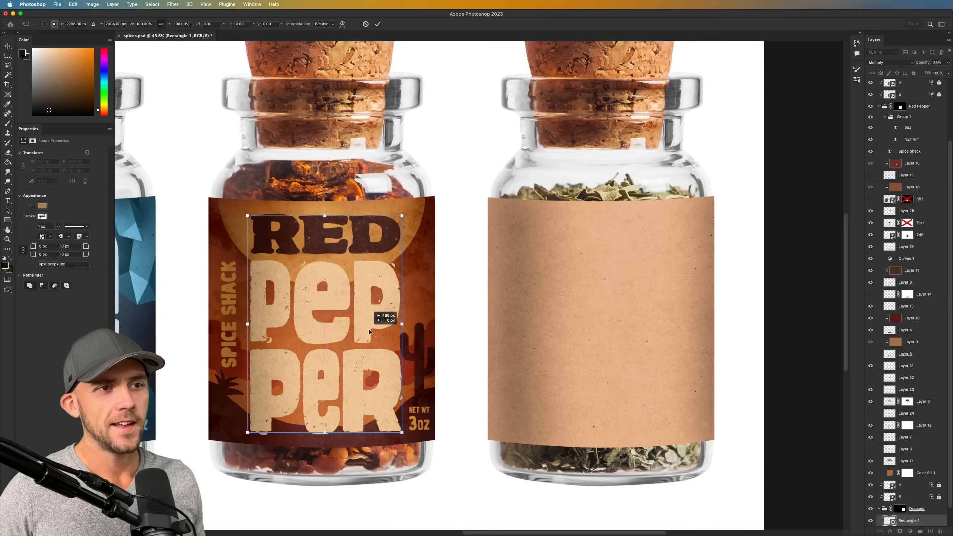
Step: Move the copied guide rectangle from the red pepper label onto the centre of the oregano label
left_click_drag(370, 331, 648, 344)
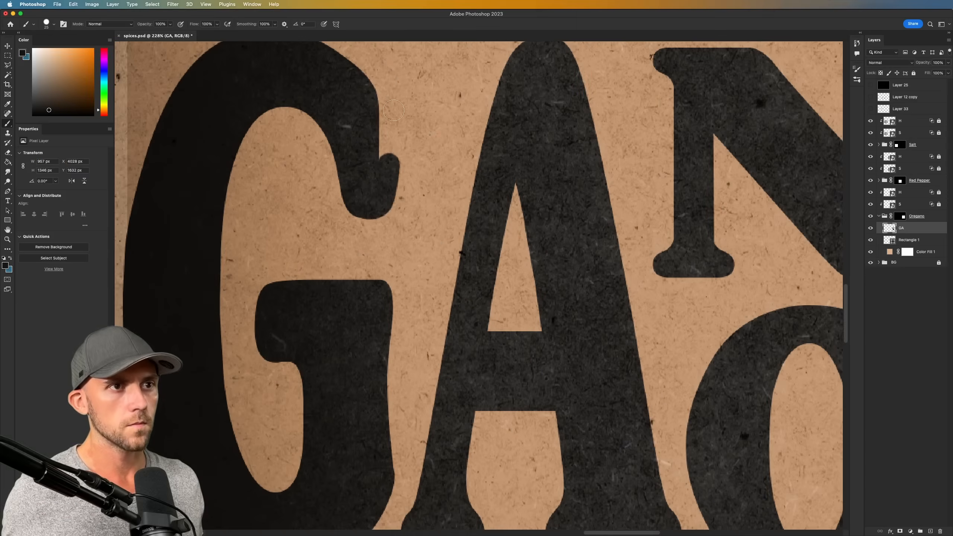
Step: Paint a rounded serif extending up and down from the upper tip of the G on the oregano label
left_click_drag(390, 128, 385, 75)
left_click_drag(390, 75, 393, 183)
scroll(394, 262, "up", 3)
left_click_drag(425, 319, 357, 166)
Step: Lengthen the left leg of the N on the oregano label by moving its bottom serif down and filling the gap in the stem
scroll(525, 375, "up", 2)
left_click_drag(499, 390, 509, 448)
left_click_drag(769, 371, 769, 462)
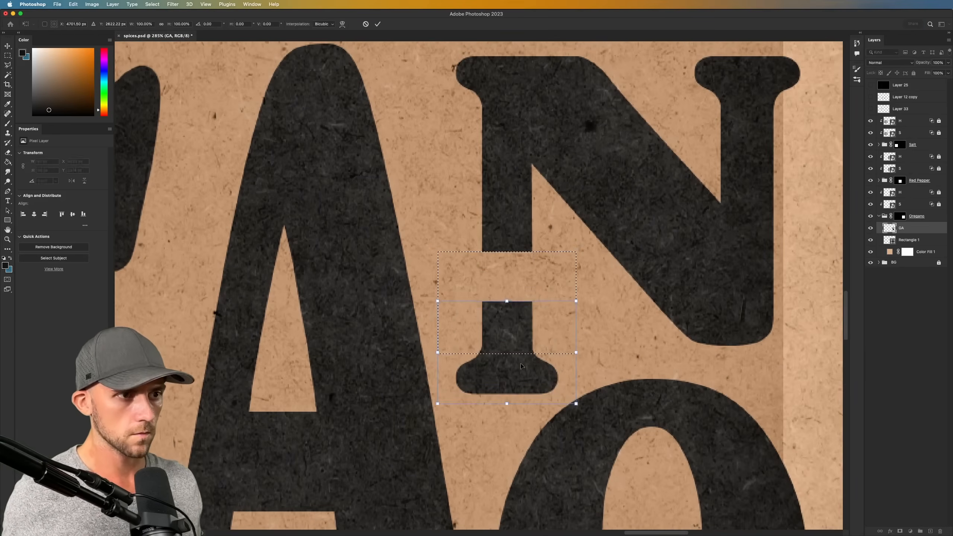
left_click_drag(510, 299, 515, 236)
mouse_move(465, 276)
left_mouse_down()
mouse_move(422, 299)
mouse_move(412, 343)
left_mouse_up()
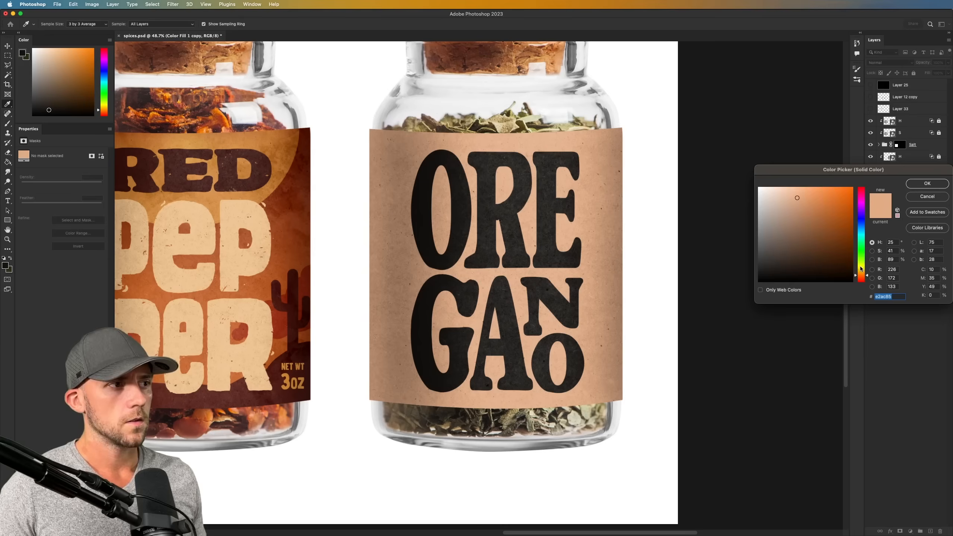
Step: Recolour the oregano label's background fill to a dark green and move the copied Spice Shack and net weight text onto the label
left_click(861, 265)
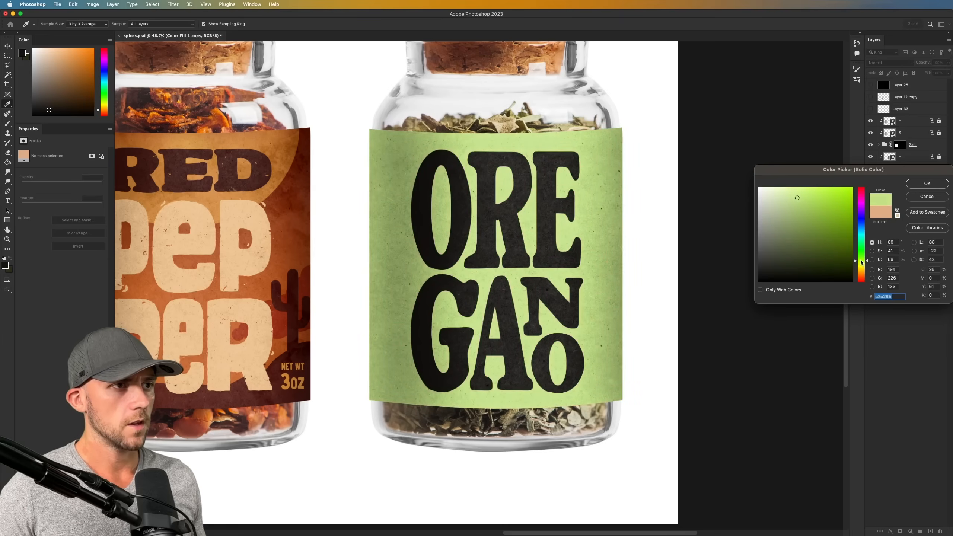
left_click(838, 247)
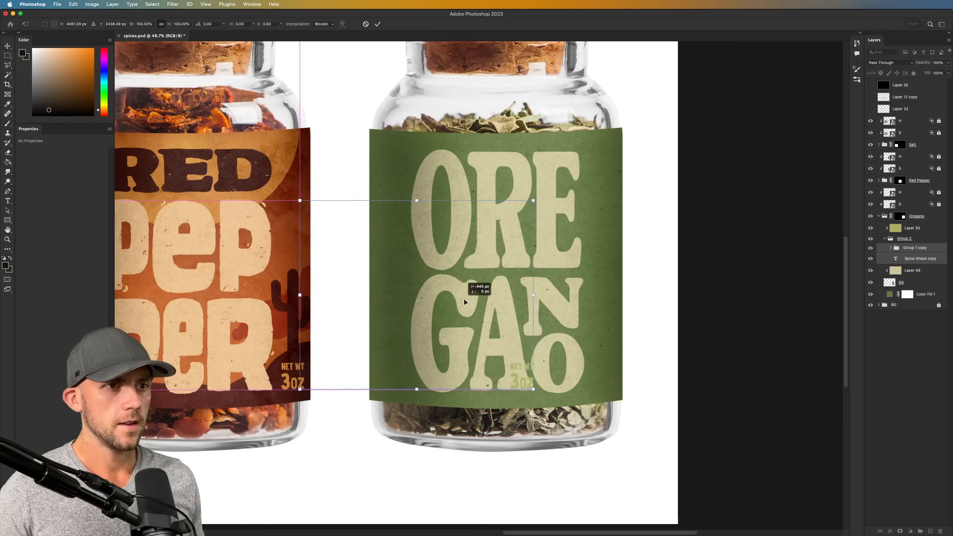
left_click_drag(463, 300, 548, 301)
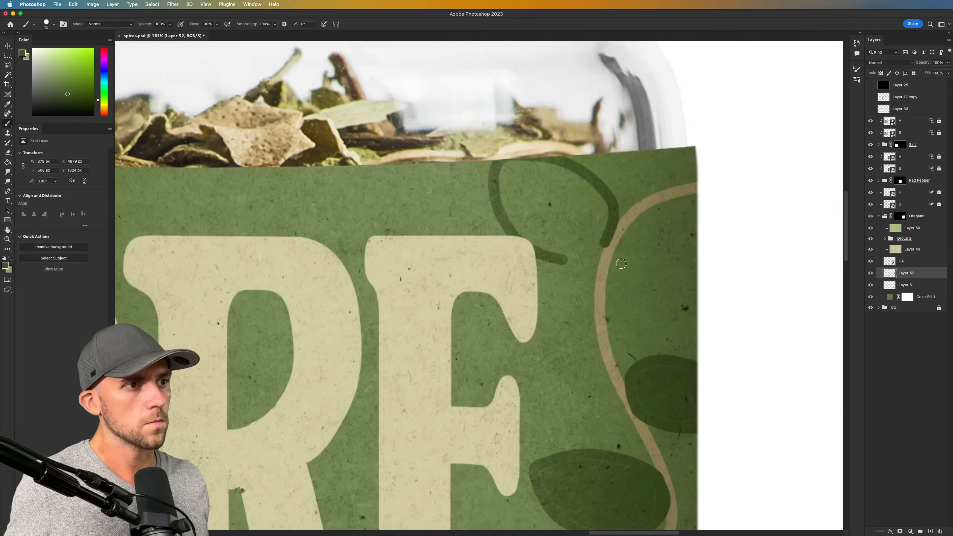
Step: Paint a leaf above the vine near the E and darken the oregano label's edges behind the foliage with a large soft brush
left_click_drag(476, 289, 462, 343)
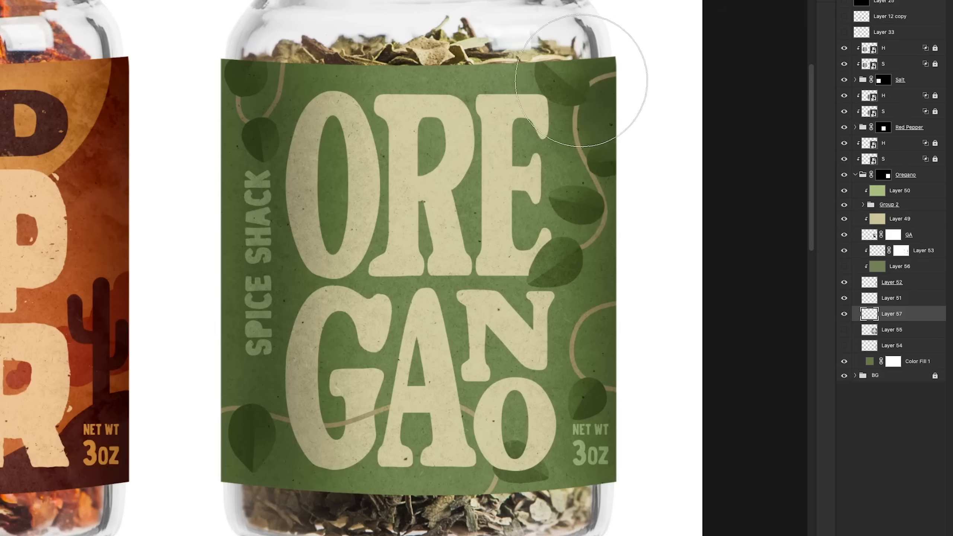
mouse_move(684, 153)
left_mouse_down()
mouse_move(574, 150)
mouse_move(718, 251)
left_mouse_up()
mouse_move(641, 223)
left_mouse_down()
mouse_move(659, 373)
mouse_move(649, 500)
mouse_move(623, 529)
left_mouse_up()
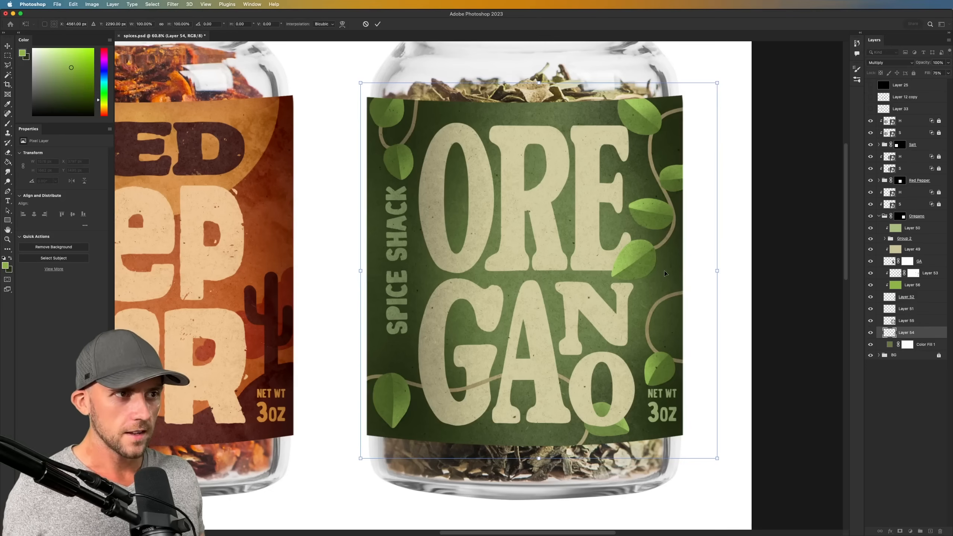
Step: Offset the Multiply shadow layer behind the leaves and vines 24 px to the right and 31 px down
left_click_drag(665, 273, 669, 279)
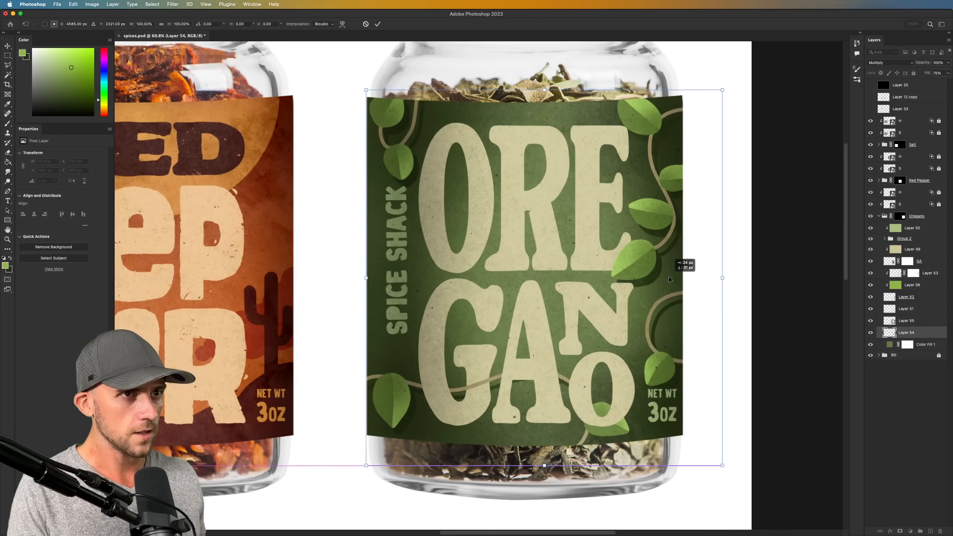
key("Return")
key("g")
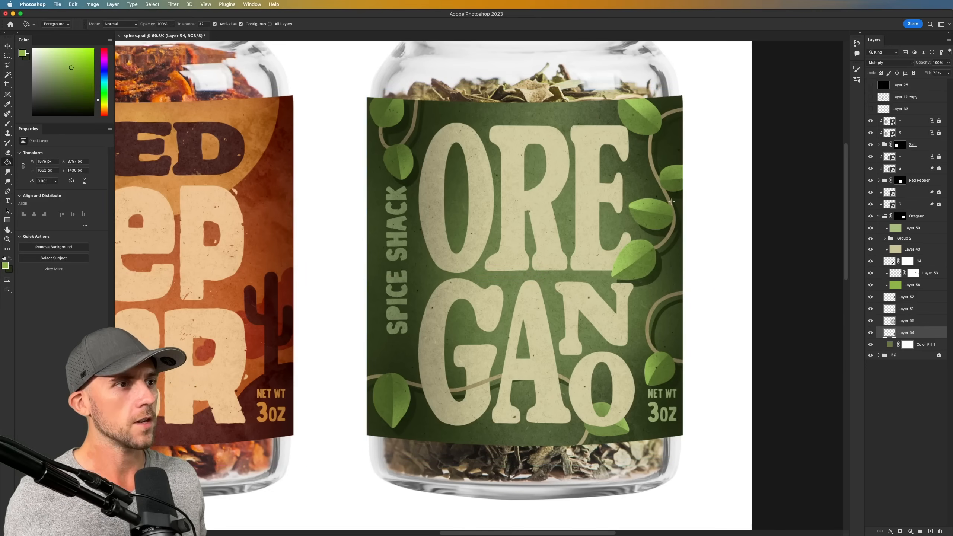